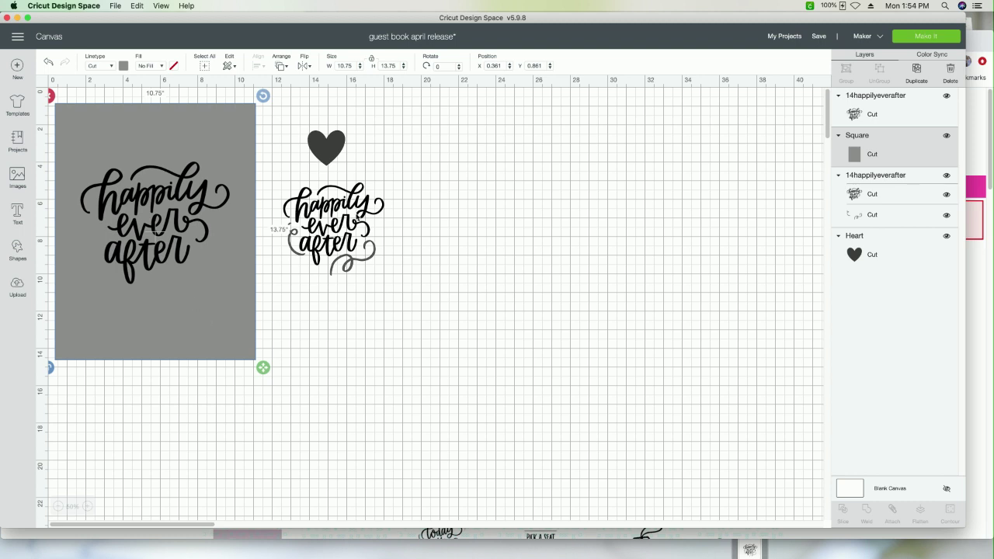
Step: Move the small happily ever after design with gray swirls away from the gray square, to about X 16.5, Y 5.2
left_click(338, 219)
left_click_drag(346, 219, 409, 225)
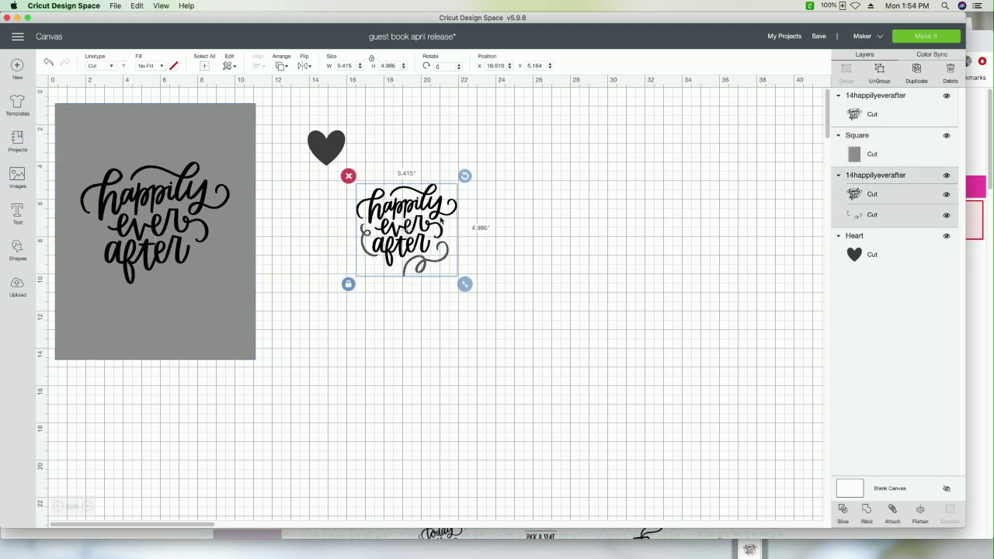
Step: Switch to Chrome and browse the first page of wedding cut files on Makers Gonna Learn
left_click(977, 296)
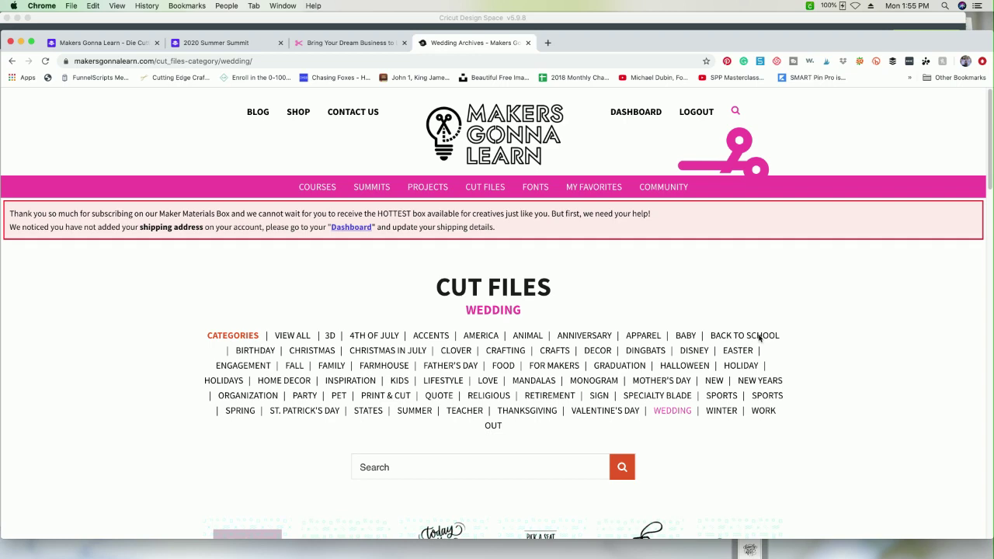
scroll(772, 420, "down", 1)
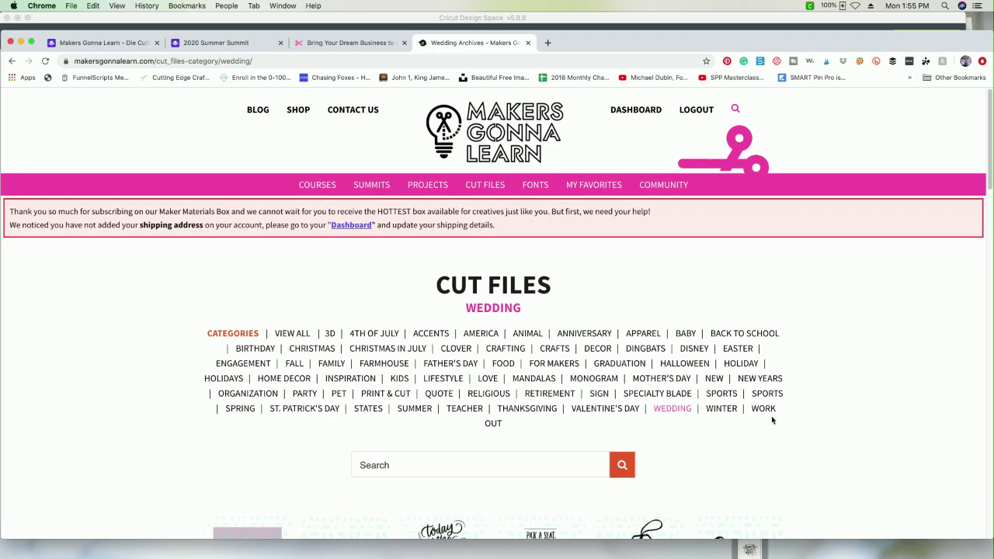
scroll(772, 420, "down", 2)
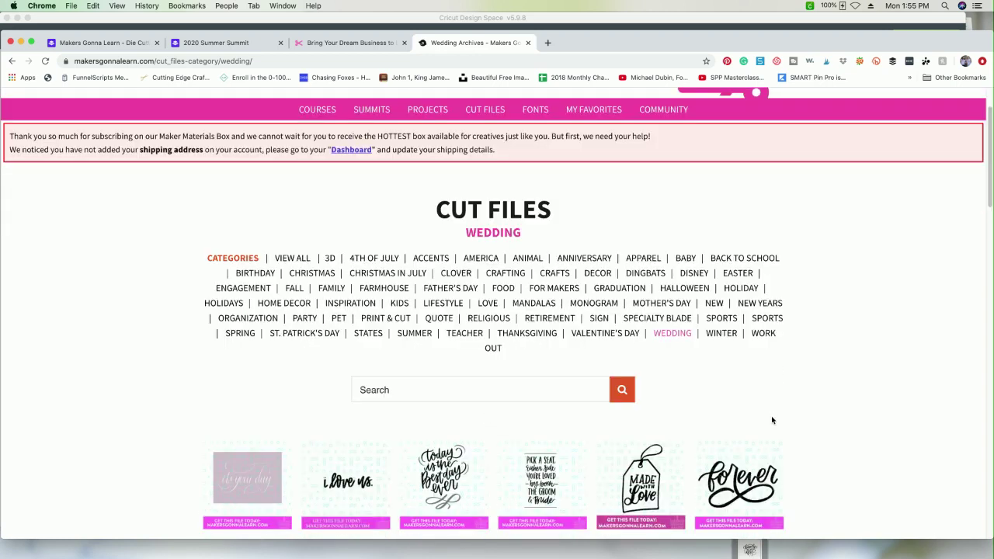
scroll(773, 420, "down", 5)
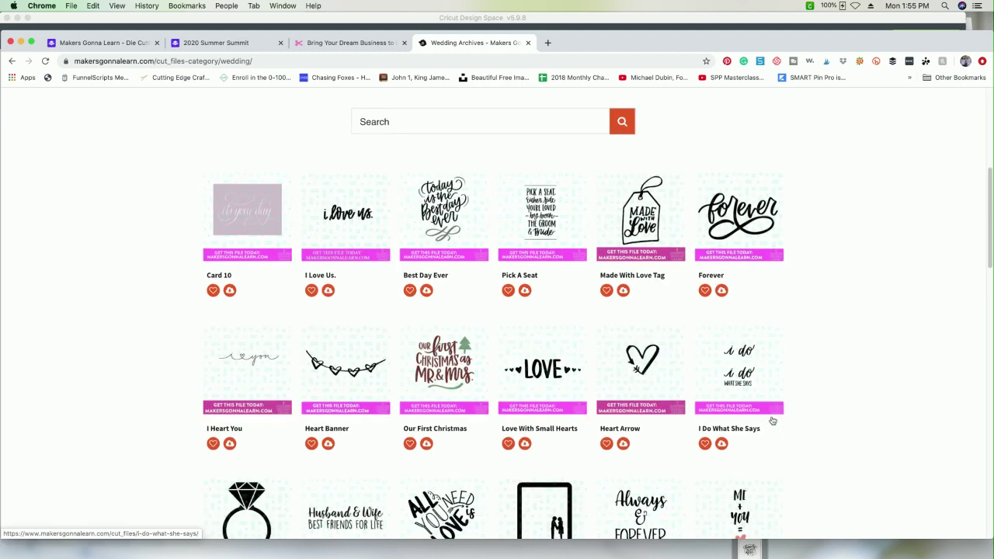
scroll(772, 421, "down", 3)
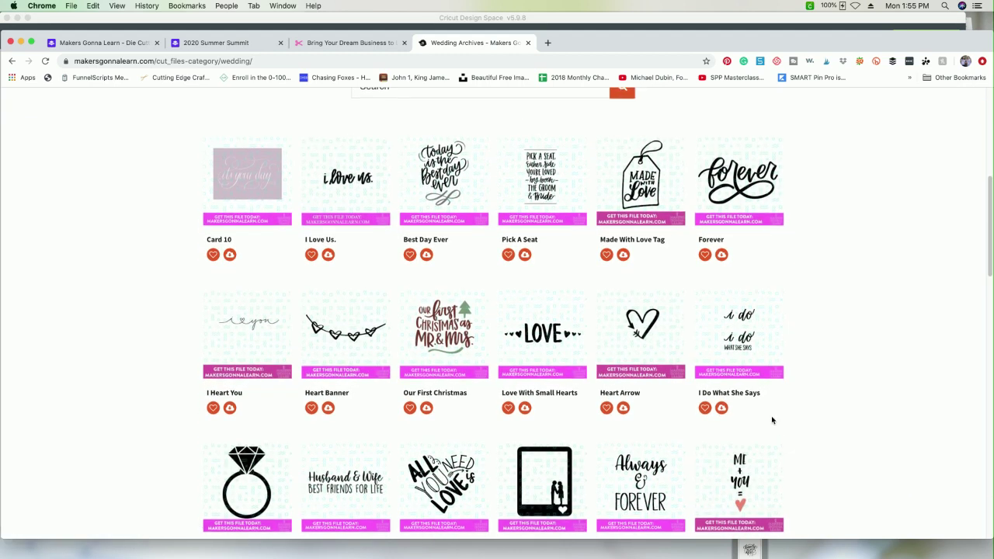
scroll(771, 421, "down", 5)
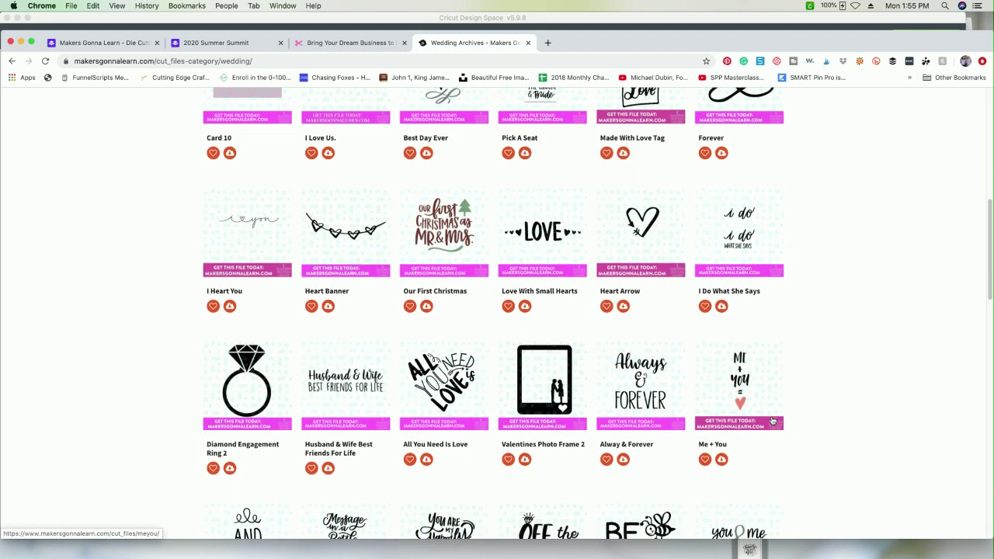
scroll(772, 420, "down", 8)
scroll(772, 421, "down", 5)
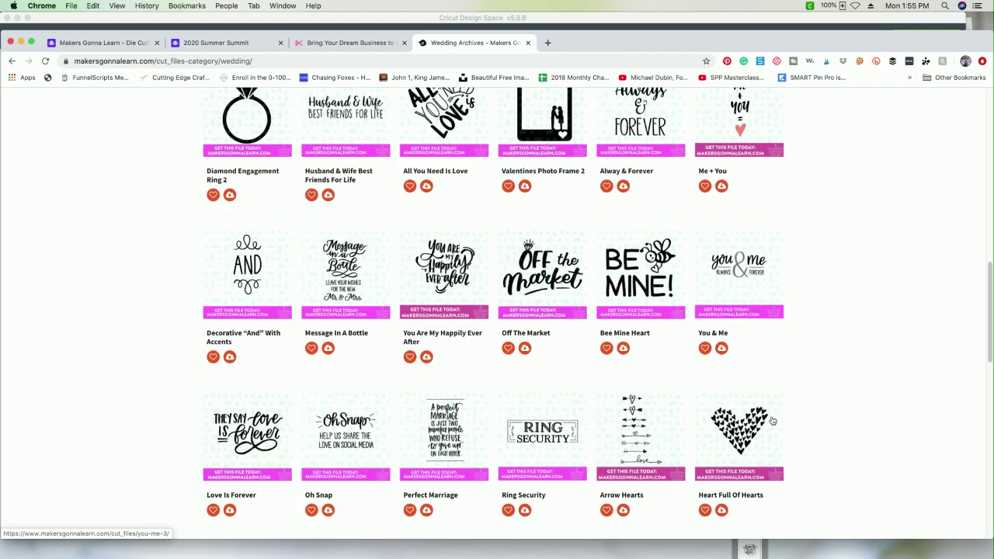
scroll(829, 414, "down", 1)
scroll(828, 414, "down", 7)
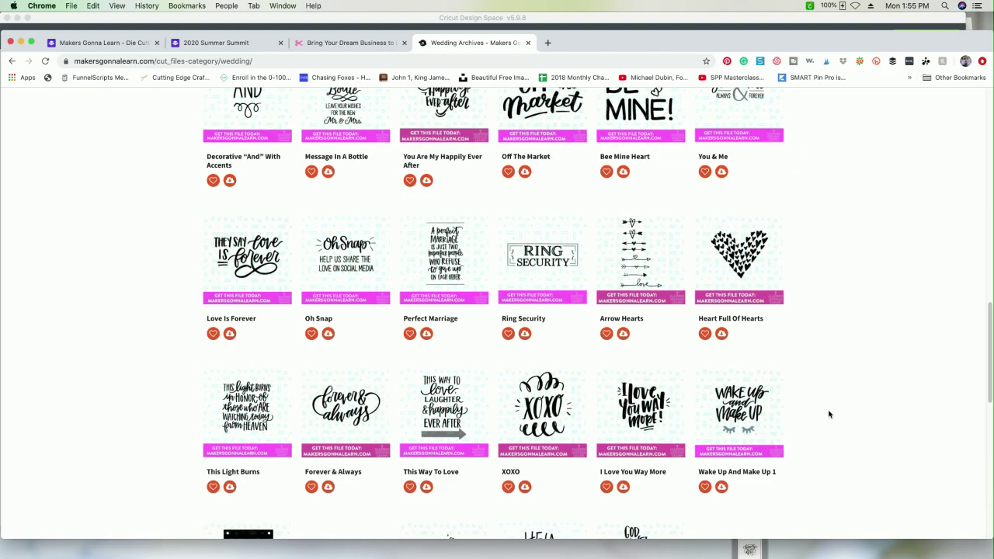
scroll(829, 414, "down", 2)
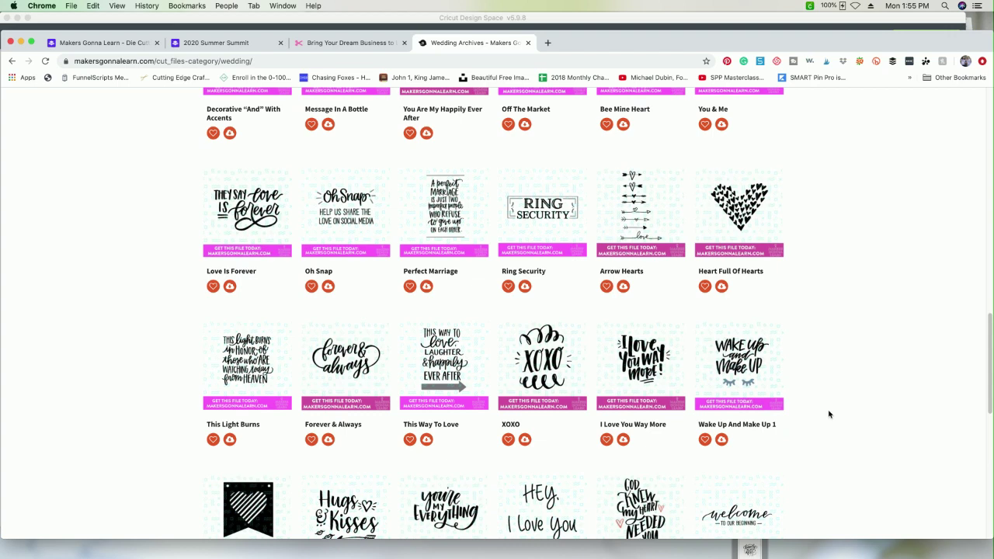
scroll(829, 414, "down", 13)
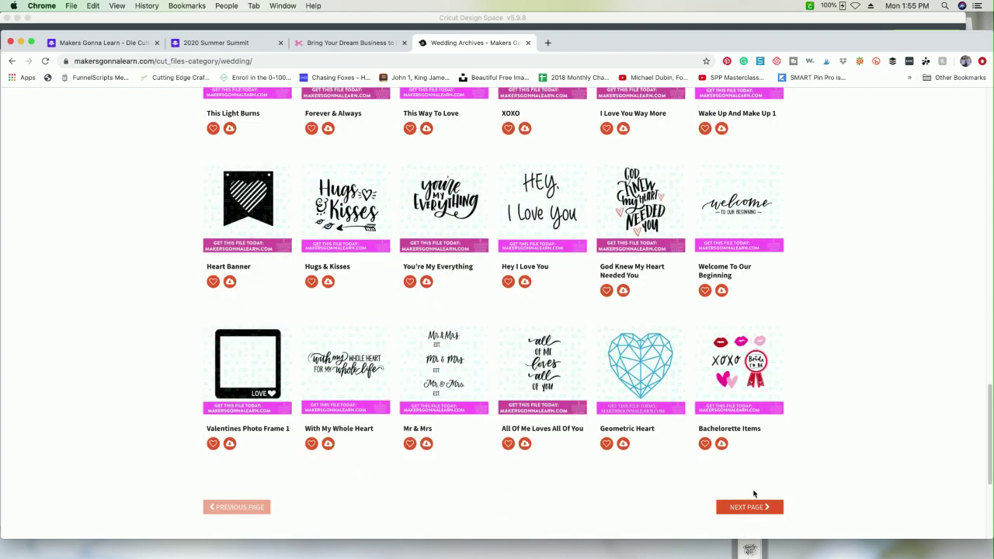
Step: Open the second page of wedding cut files and look through its designs
left_click(742, 513)
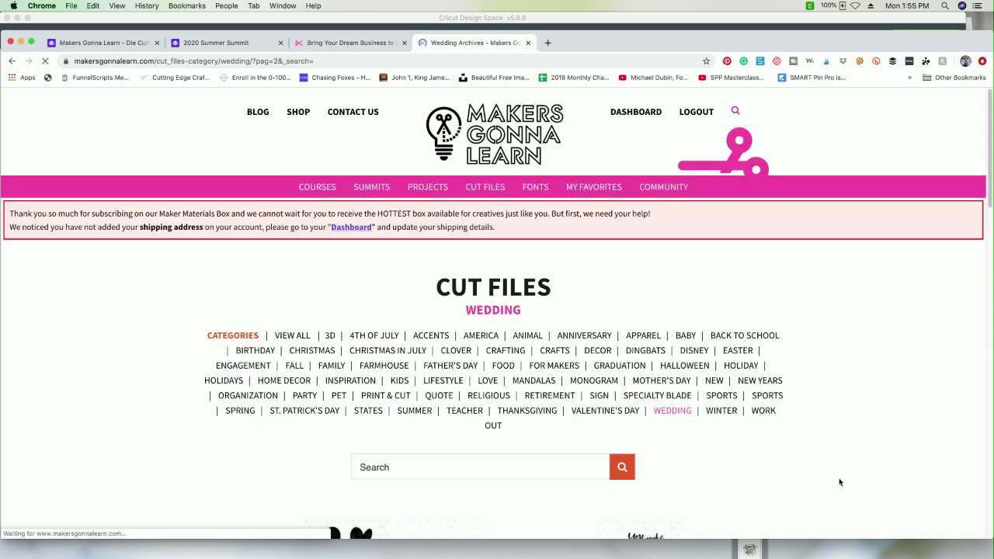
scroll(839, 483, "down", 3)
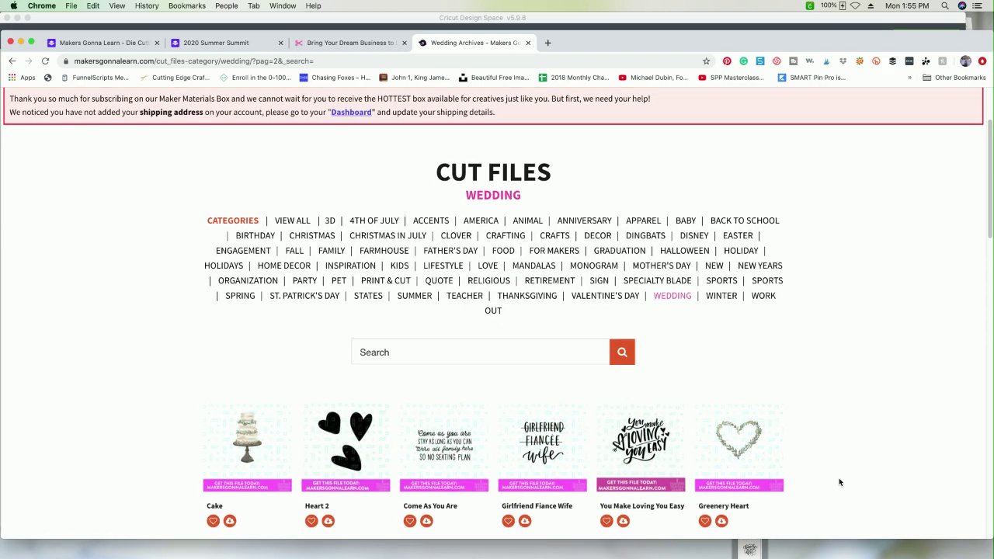
scroll(839, 482, "down", 2)
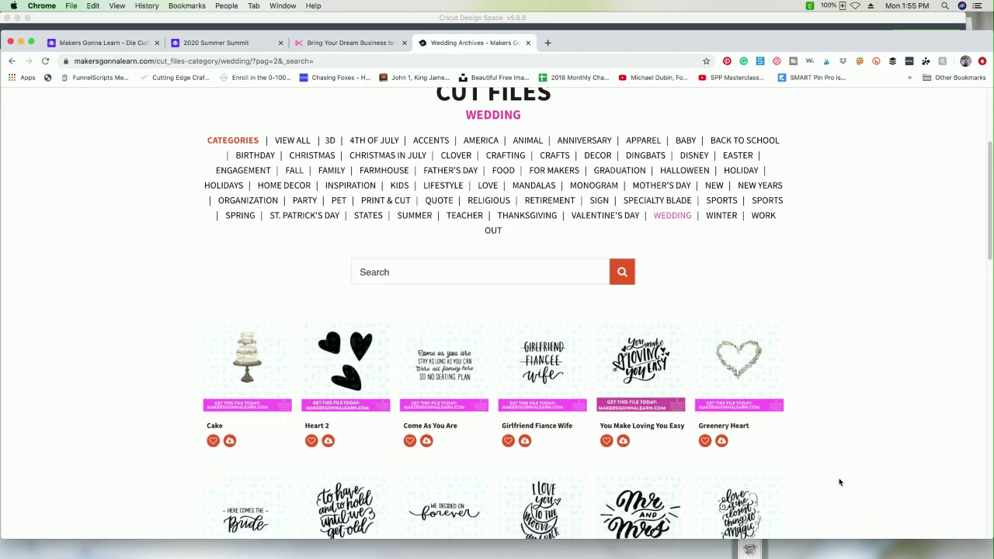
scroll(839, 483, "down", 7)
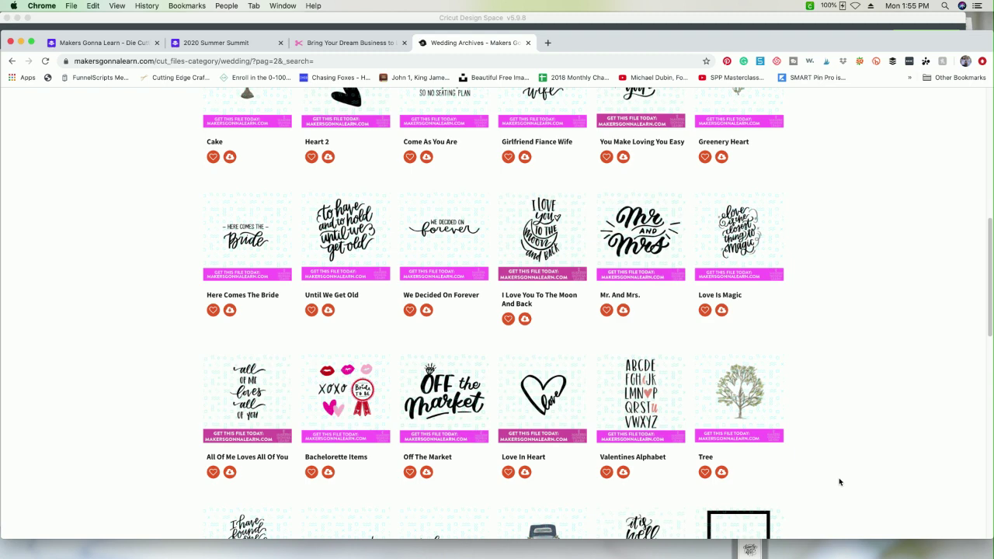
scroll(839, 483, "down", 3)
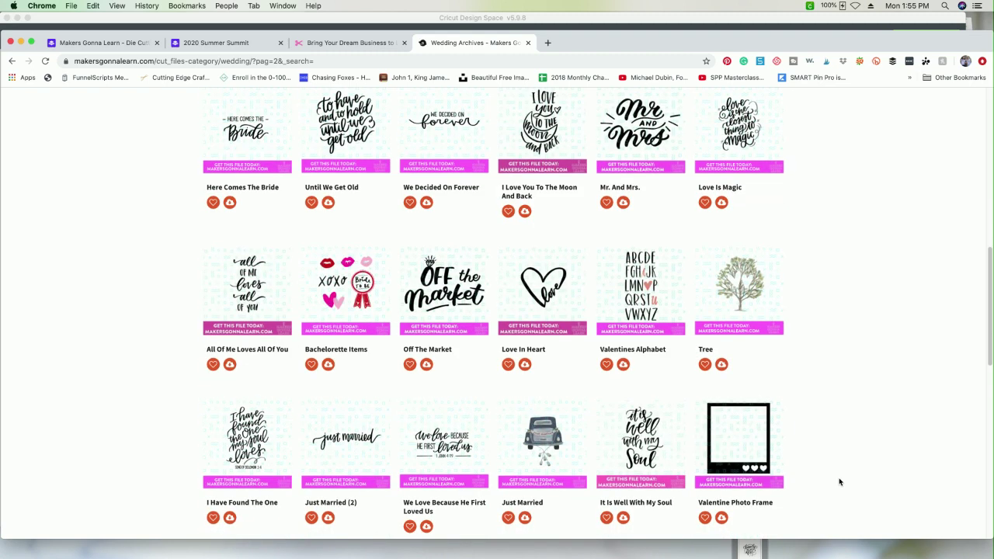
scroll(839, 483, "down", 1)
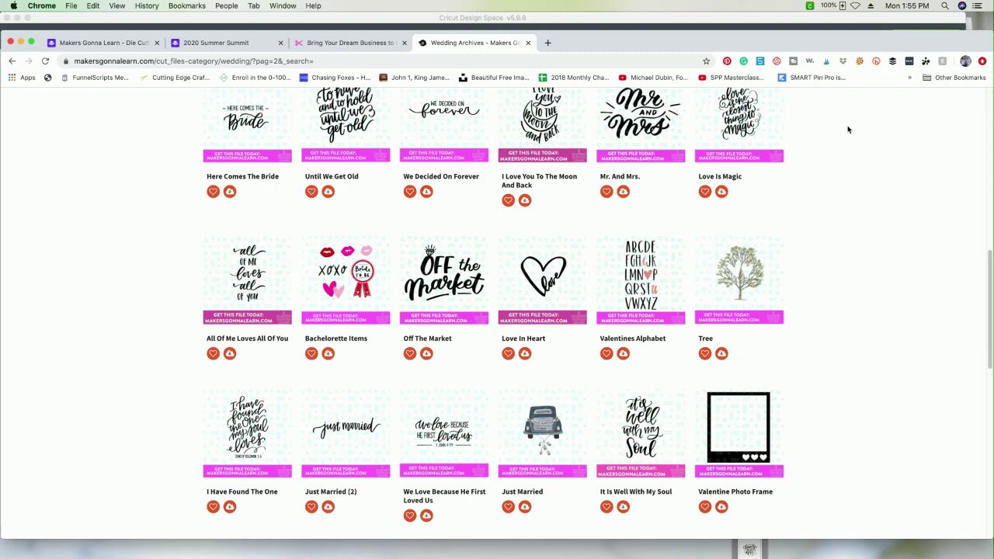
Step: Switch back to Cricut Design Space, enlarge the swirl design to about 17.6 inches wide, and reposition it at about X 16.9, Y 3
left_click(765, 23)
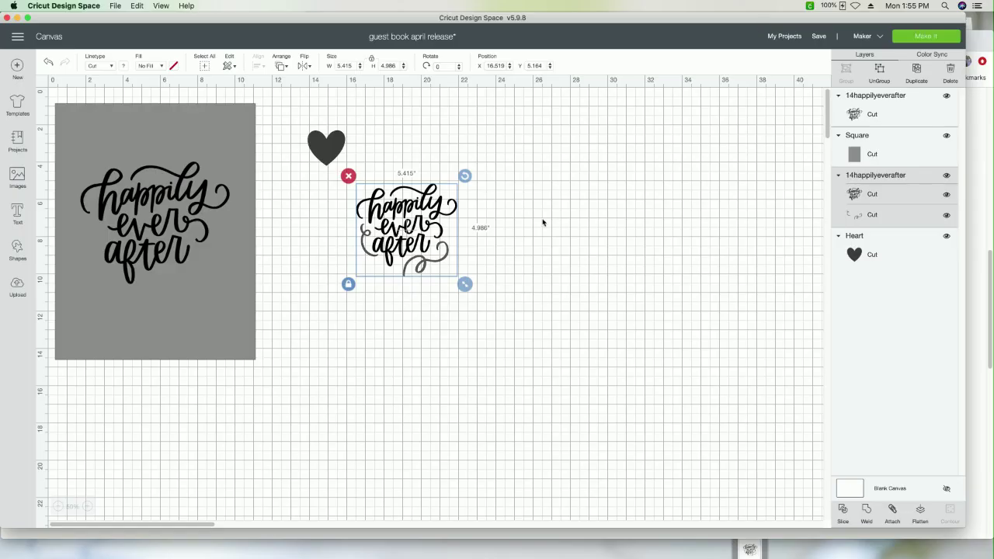
left_click_drag(465, 285, 693, 491)
left_click_drag(550, 356, 556, 317)
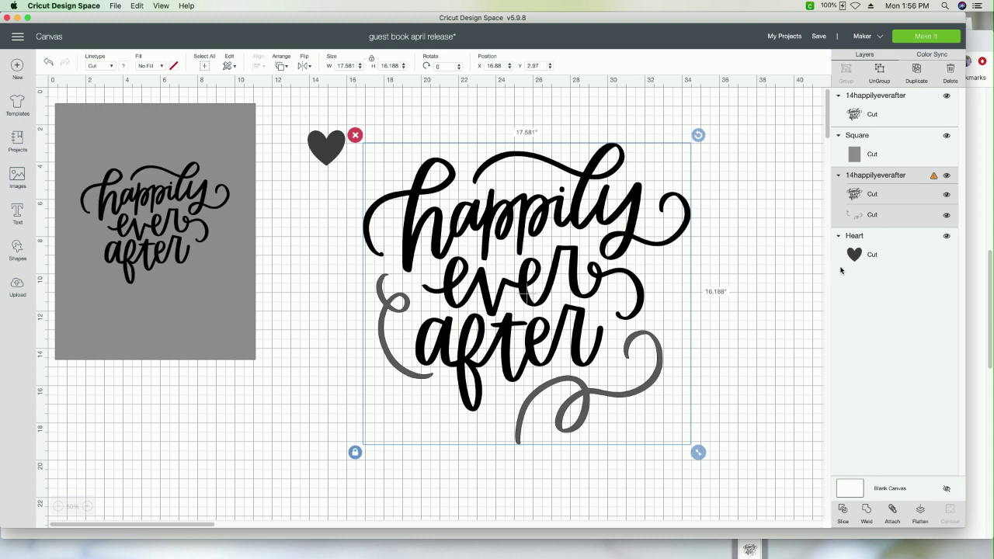
Step: Examine how the gray swirl layer is grouped with the lettering in the enlarged happily ever after design
left_click(866, 220)
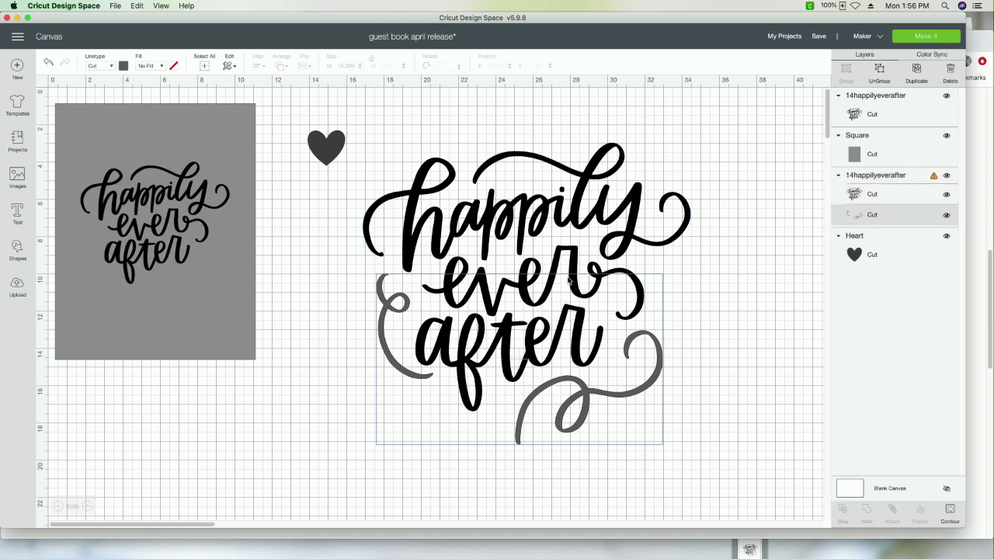
left_click(511, 349)
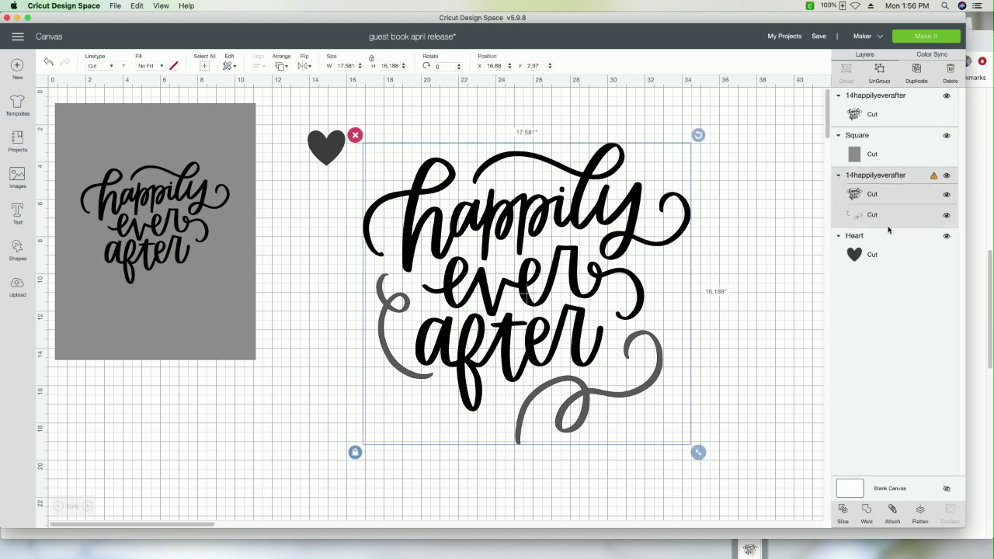
left_click(874, 222)
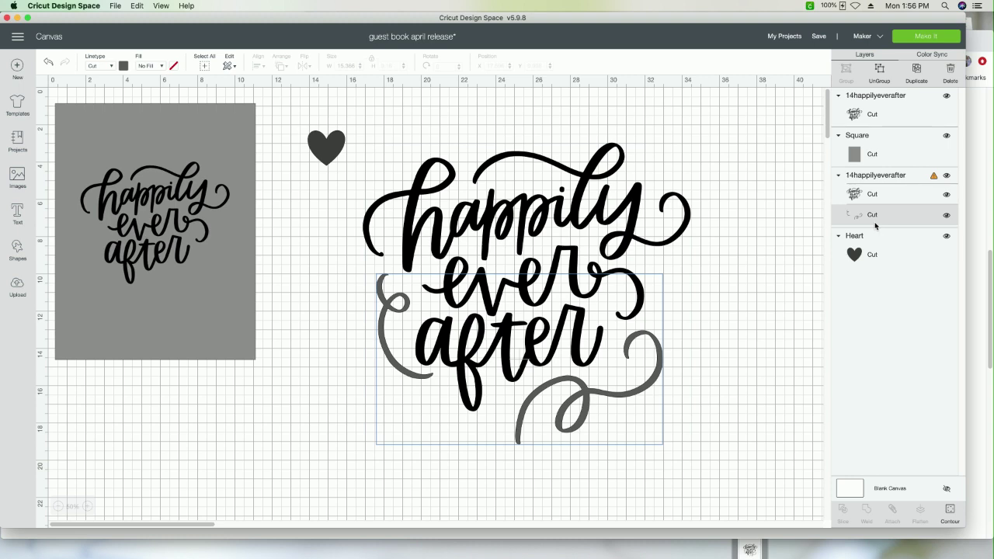
left_click(488, 333)
left_click(360, 337)
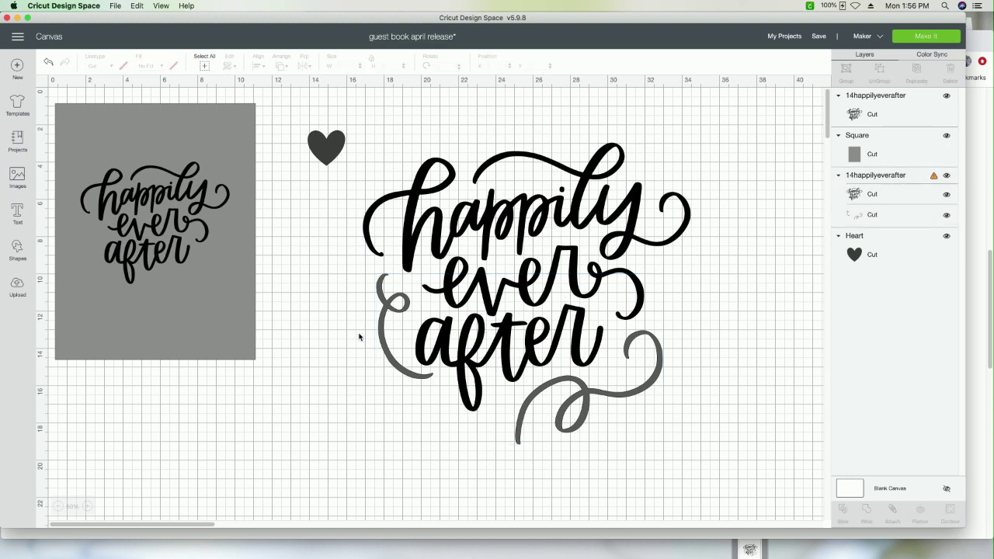
left_click(600, 333)
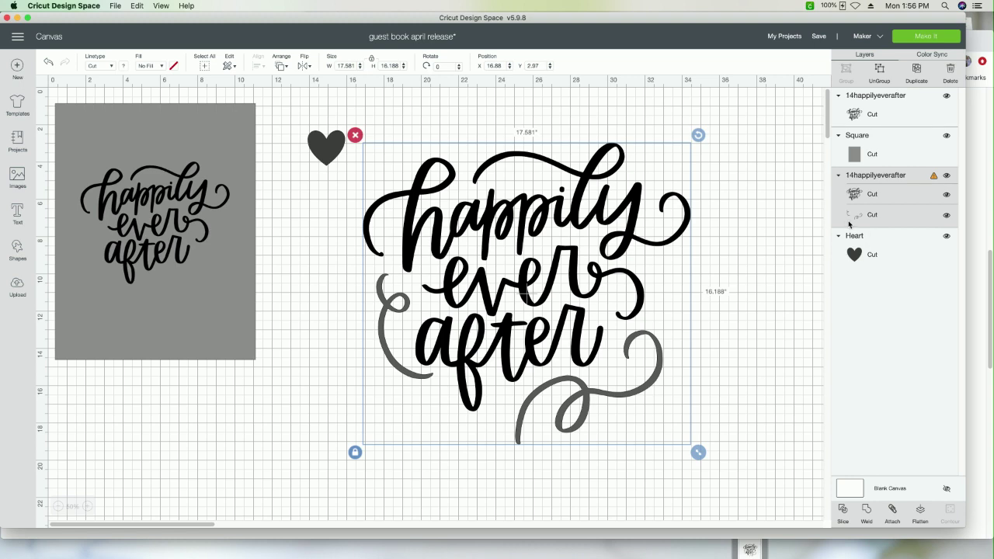
left_click(849, 224)
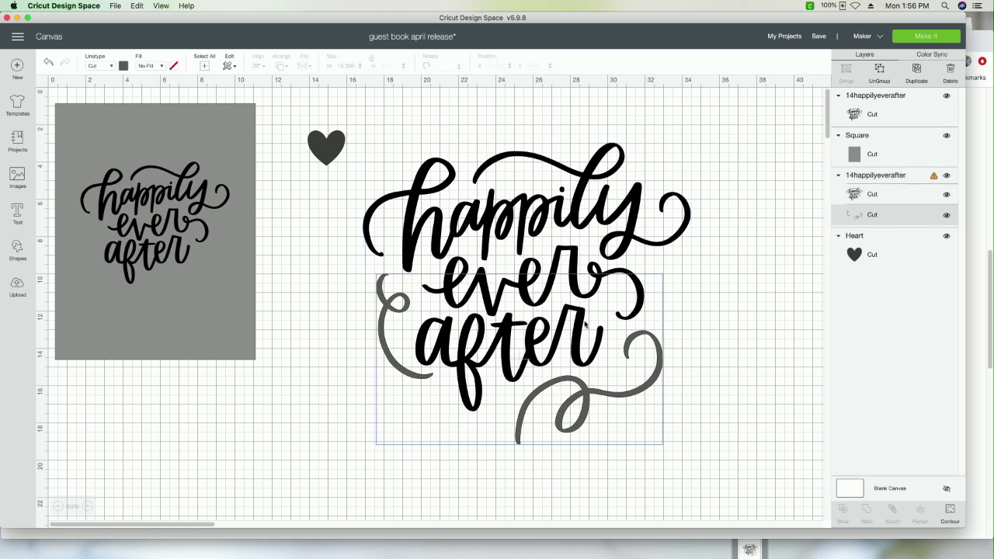
Step: Ungroup the enlarged happily ever after design into separate lettering and swirl layers
left_click(384, 275)
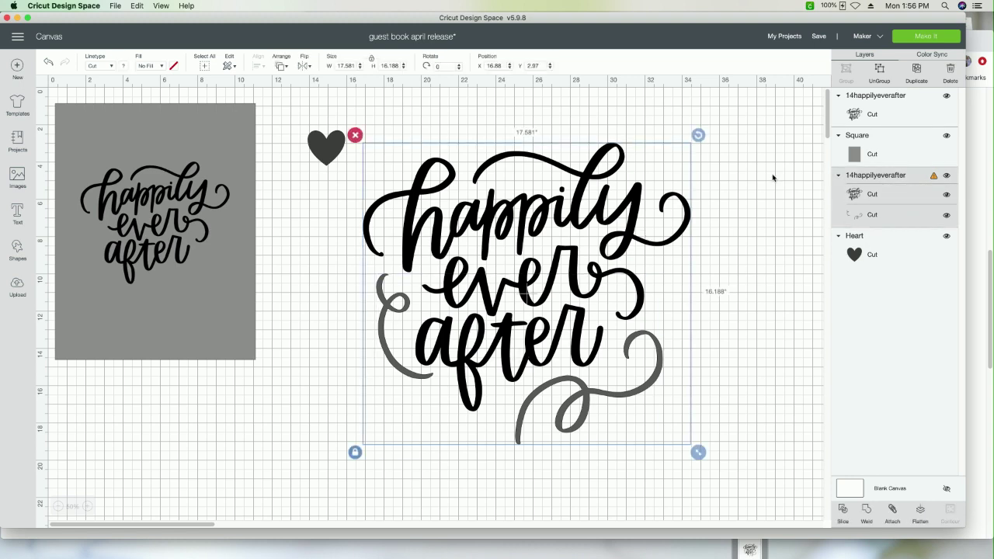
left_click(881, 76)
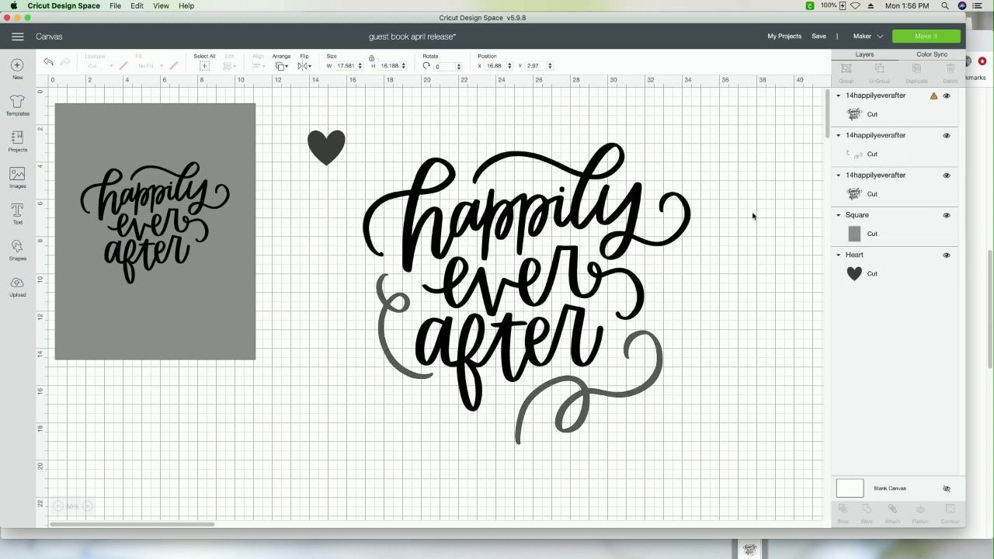
Step: Delete the gray swirls from the canvas and shift the large lettering to about X 16.5, Y 3.4
left_click(592, 398)
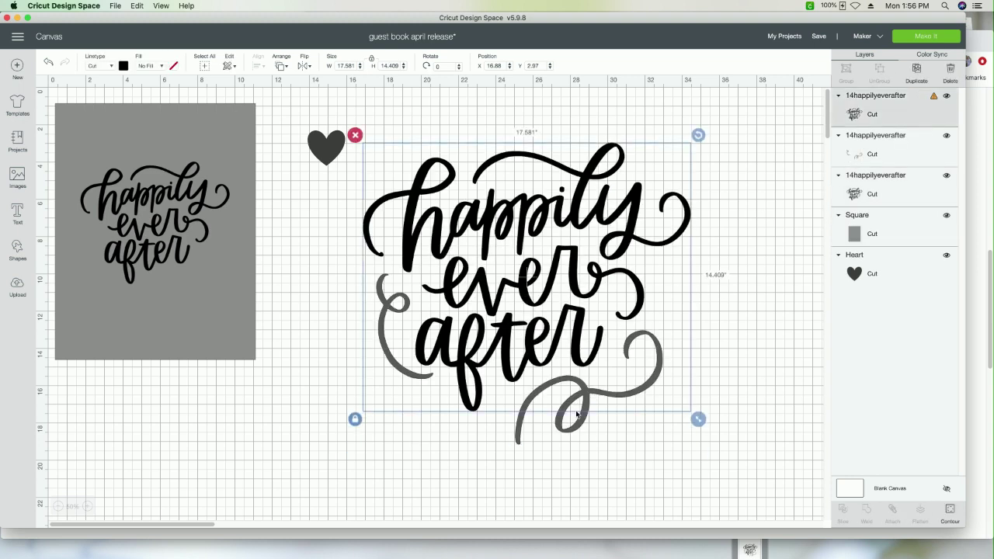
left_click(572, 428)
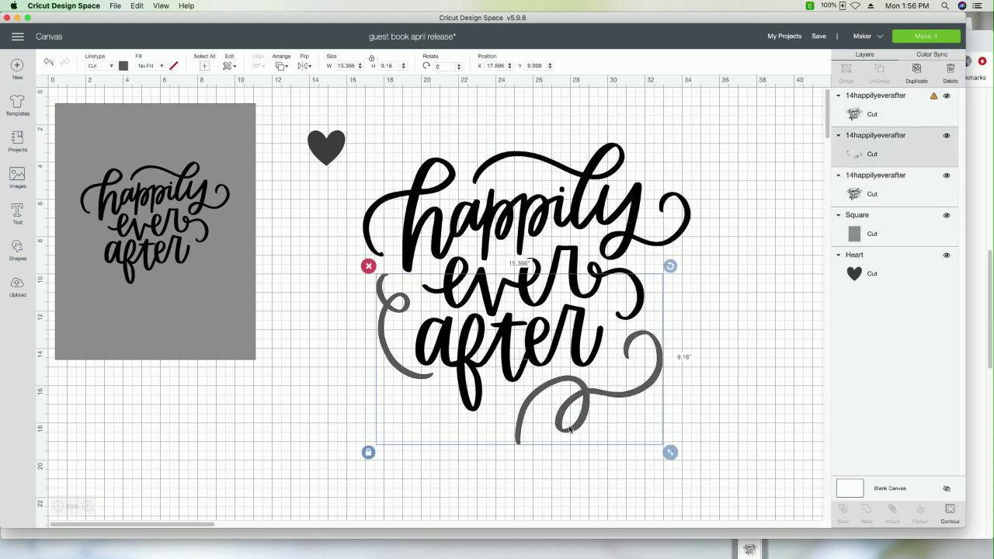
left_click(369, 267)
left_click_drag(500, 285, 491, 295)
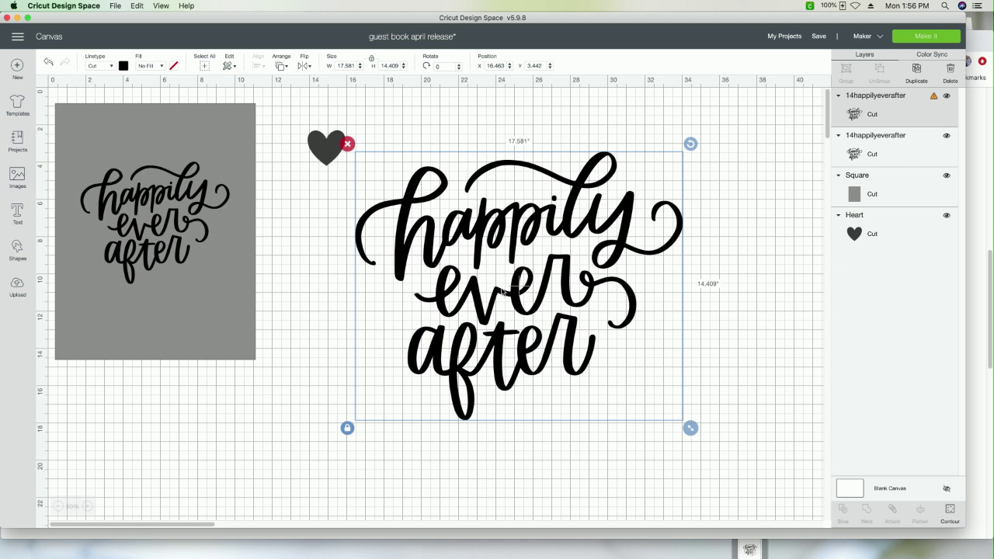
Step: Switch to Chrome and review the Makers Gonna Learn yearly membership offer and its three free online classes
left_click(977, 142)
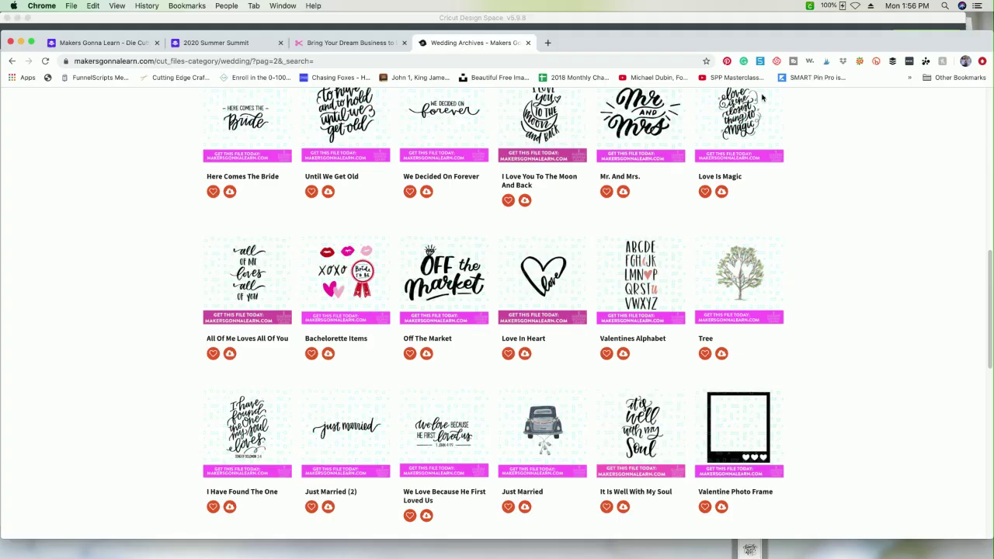
left_click(82, 43)
scroll(700, 315, "down", 5)
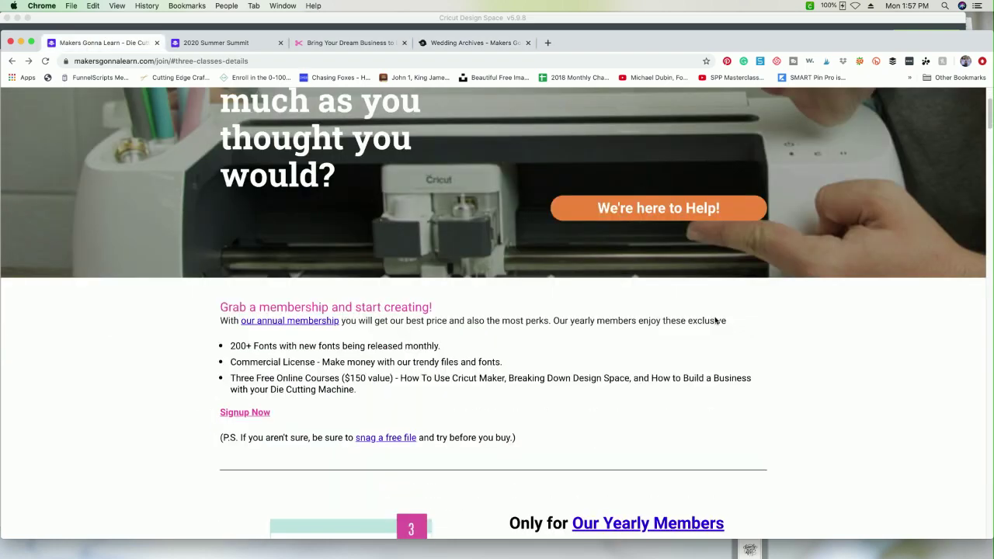
scroll(716, 320, "down", 4)
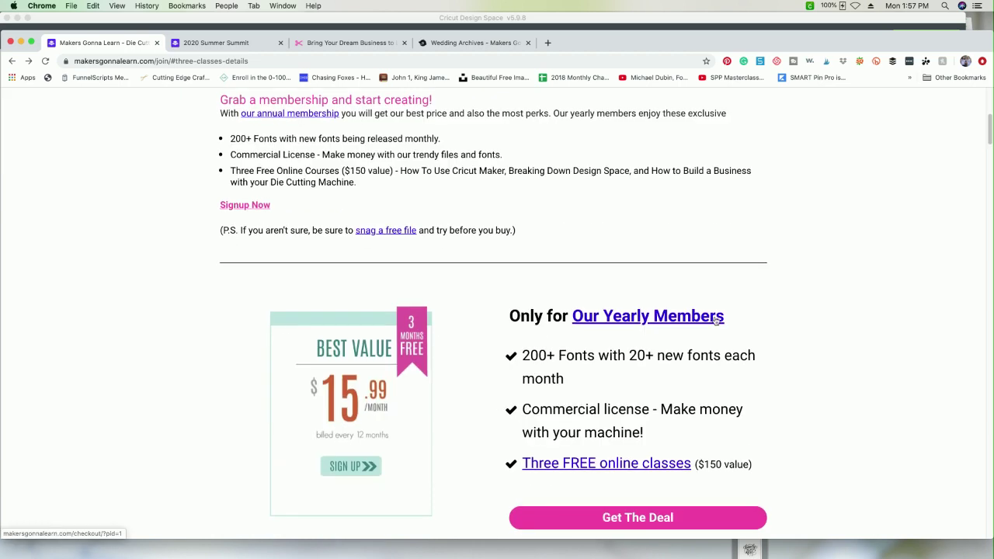
scroll(715, 320, "down", 2)
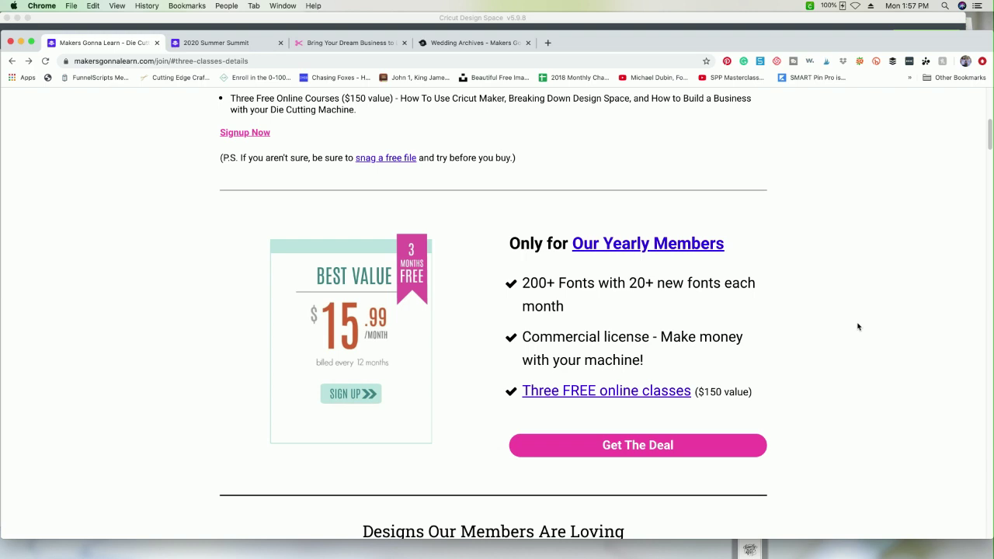
left_click(598, 393)
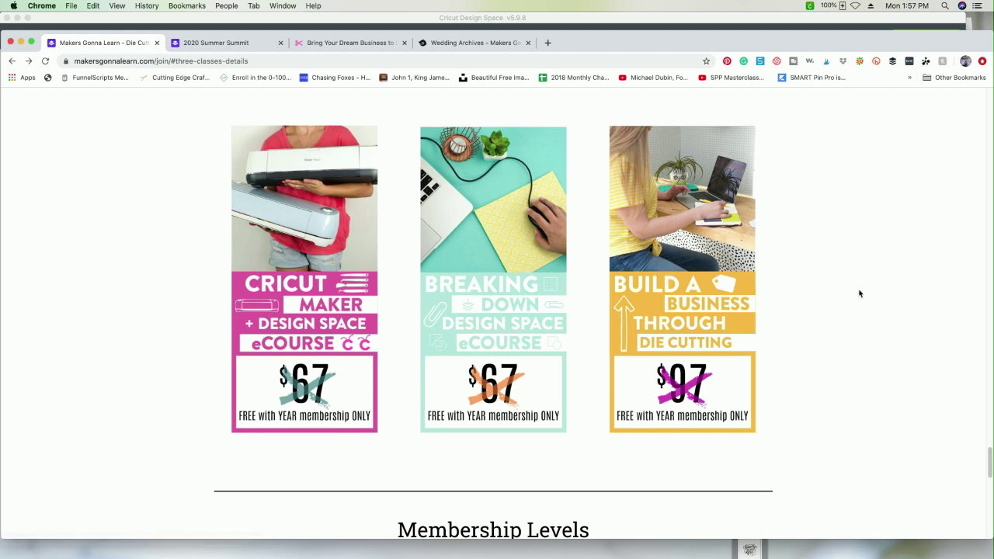
Step: Compare the monthly, 6 month and yearly membership levels and open the checkout for the yearly membership
scroll(859, 293, "down", 5)
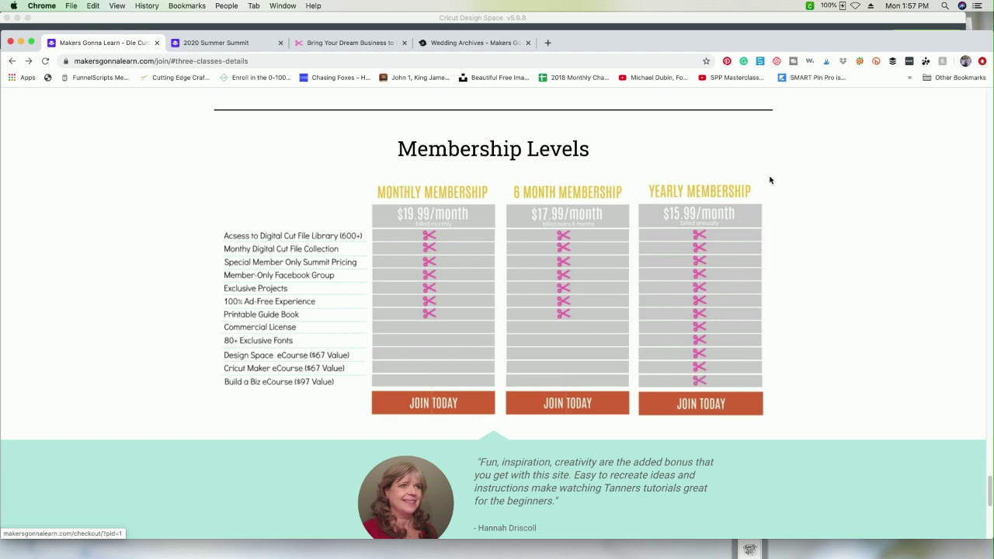
scroll(815, 293, "up", 10)
scroll(814, 294, "up", 5)
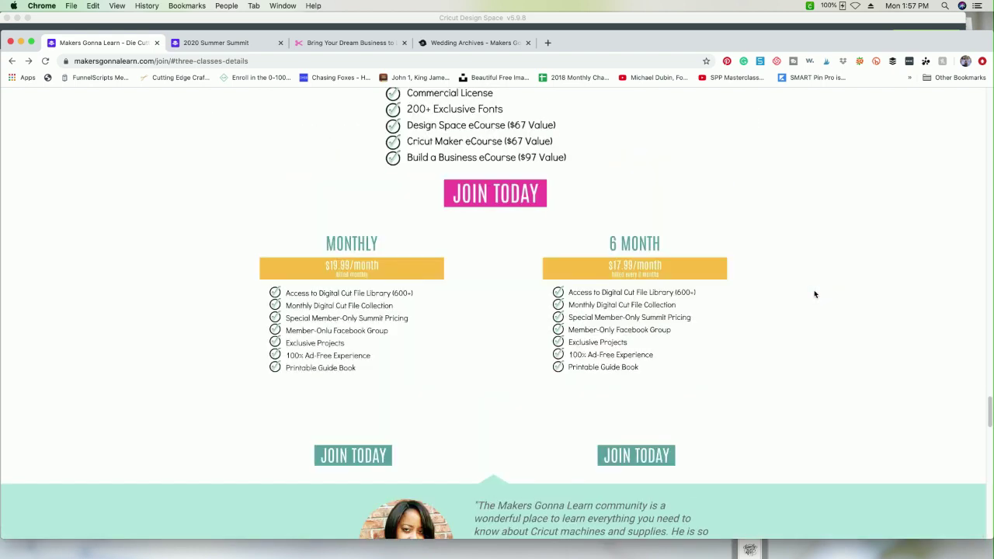
left_click(488, 386)
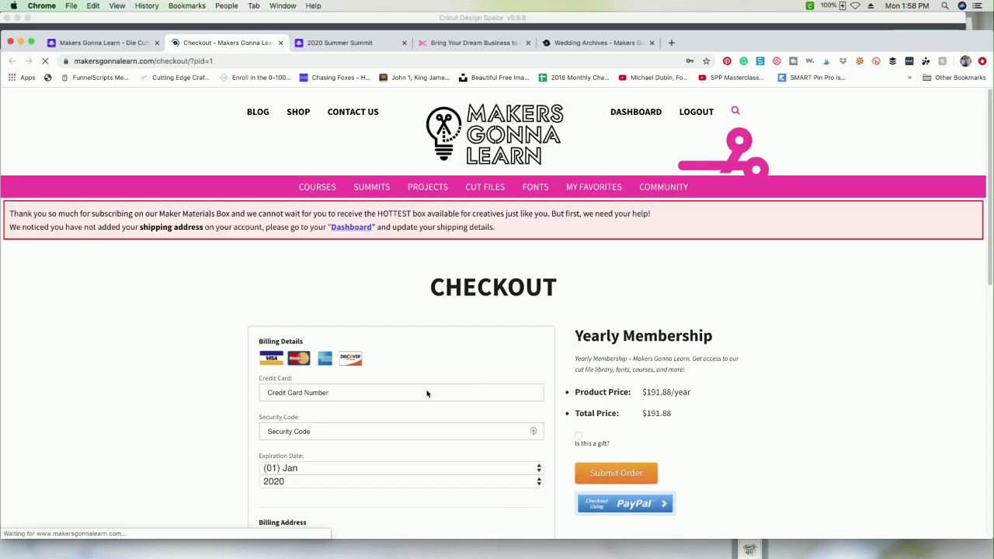
Step: Apply the coupon "make" to the yearly membership order and check its discounted total price
scroll(343, 399, "down", 10)
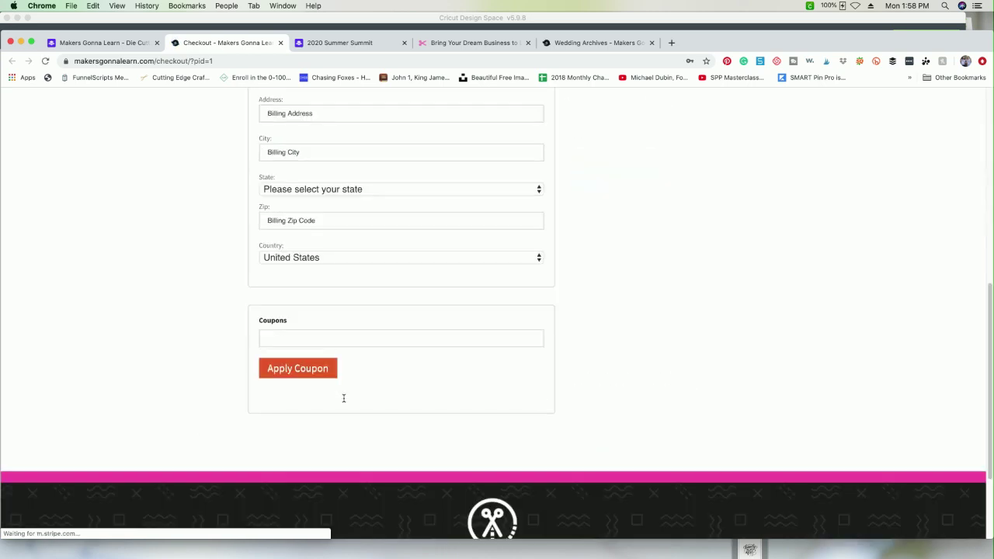
left_click(334, 338)
type("make")
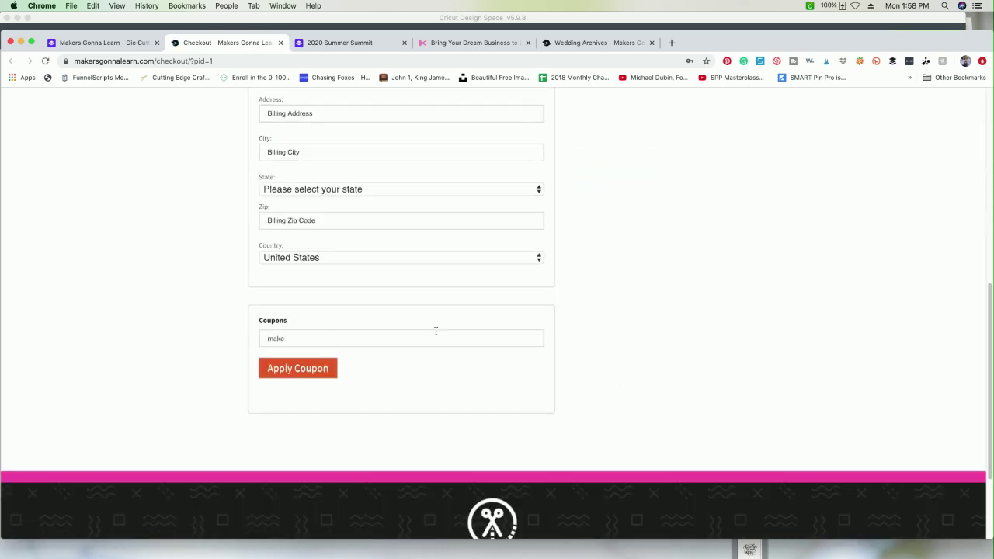
key("Return")
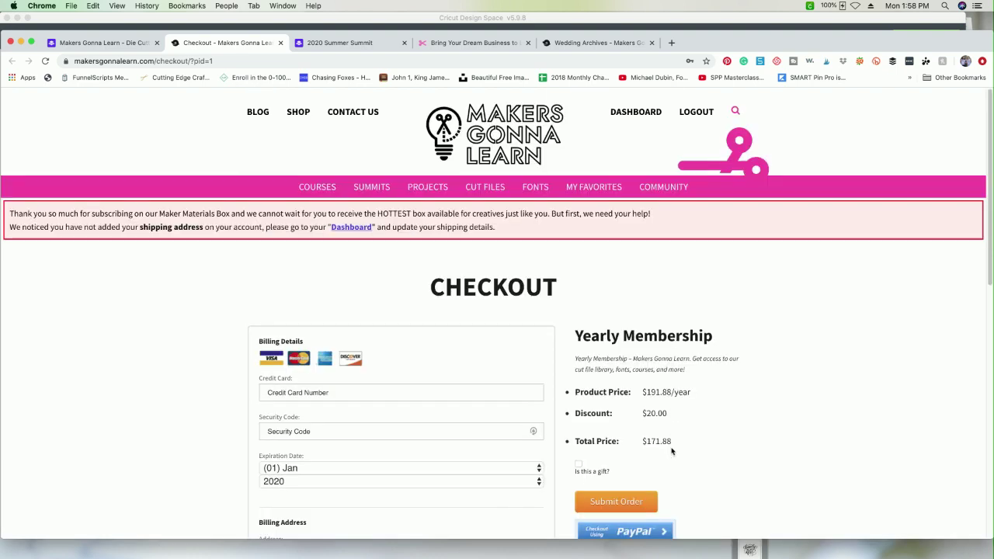
triple_click(675, 448)
left_click(673, 442)
triple_click(672, 443)
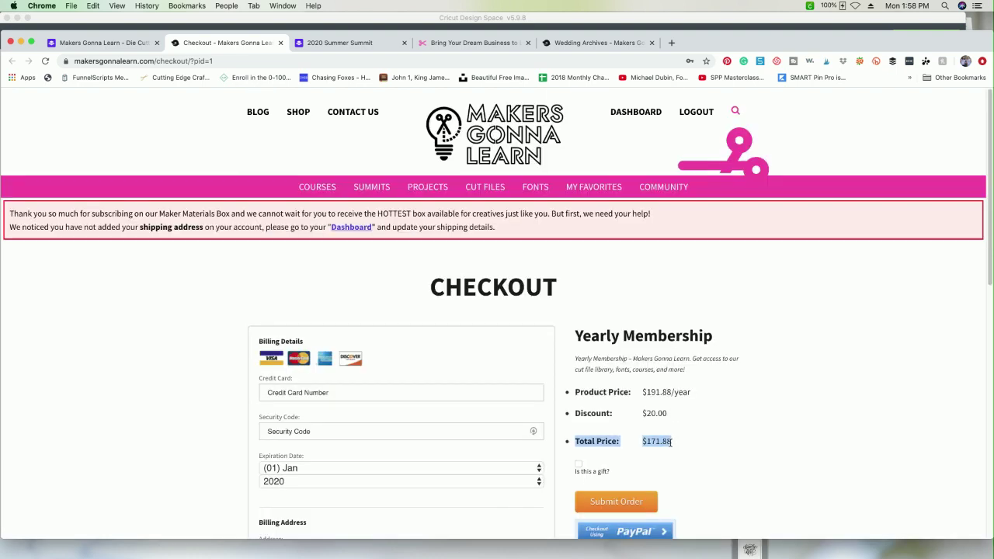
left_click(731, 446)
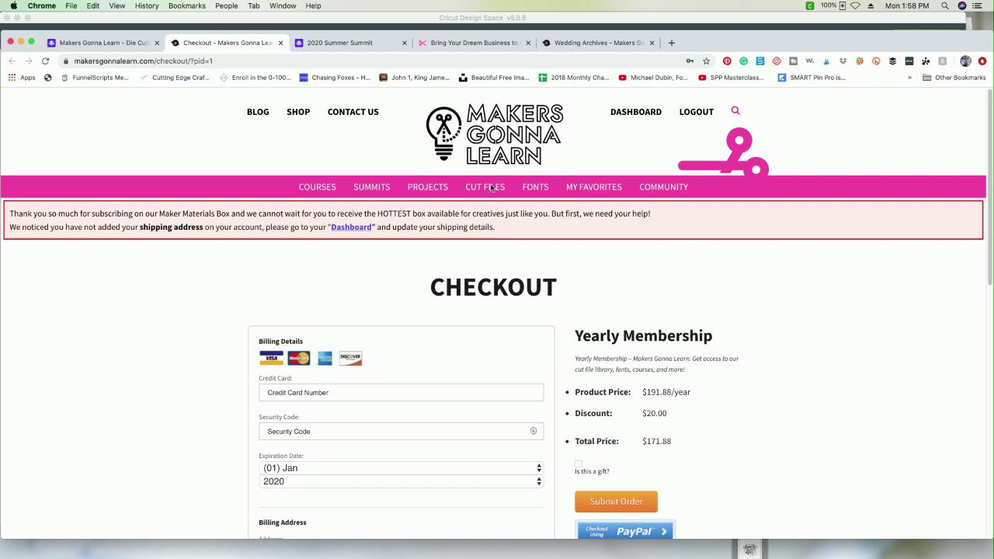
Step: Open the member dashboard from the site's home page and review the beginner links, special offers, member resources and yearly member perks
left_click(516, 140)
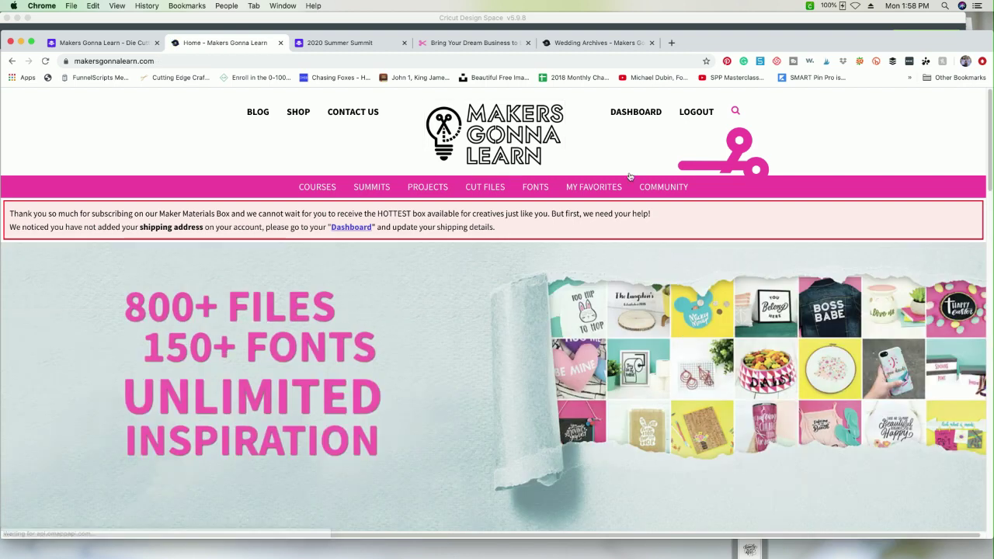
left_click(636, 113)
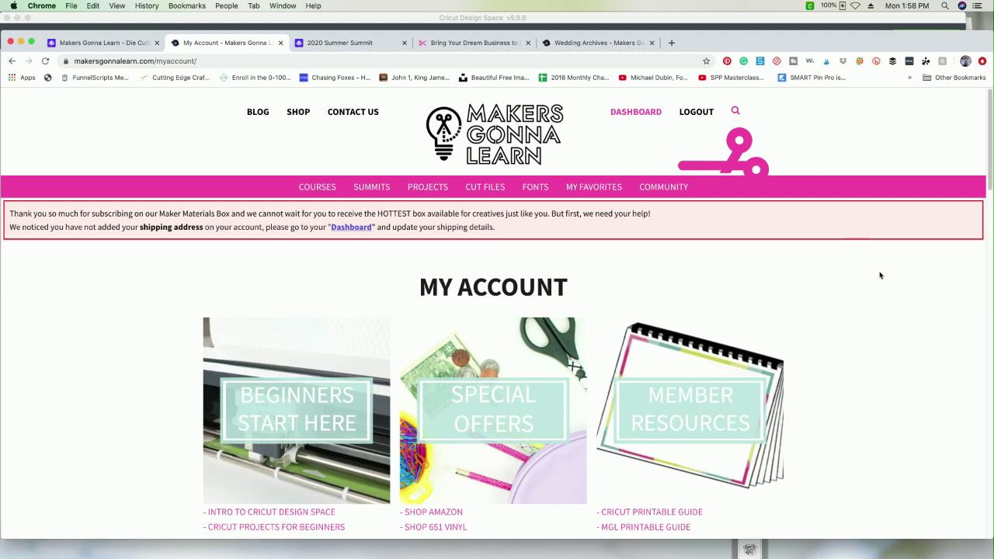
scroll(880, 275, "down", 3)
scroll(880, 275, "down", 1)
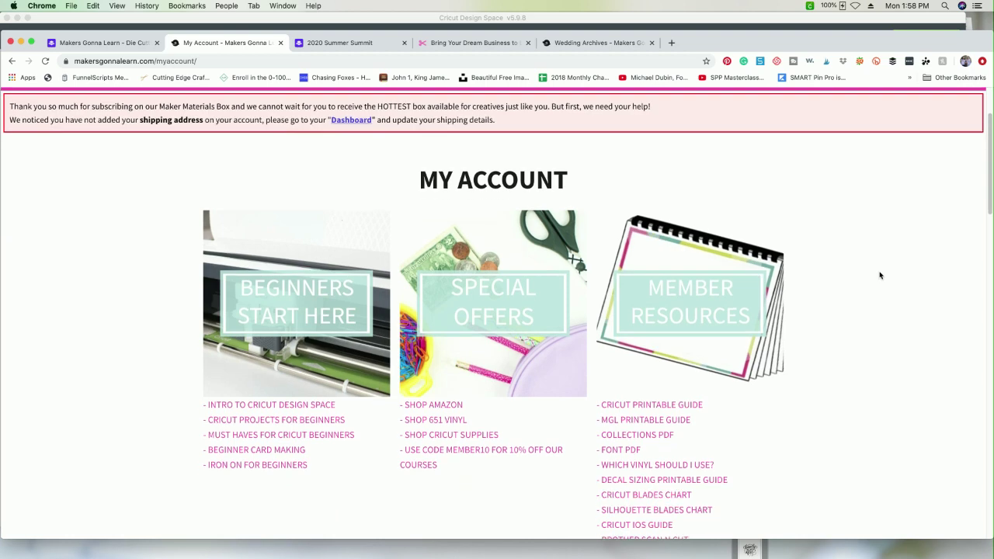
scroll(880, 275, "down", 6)
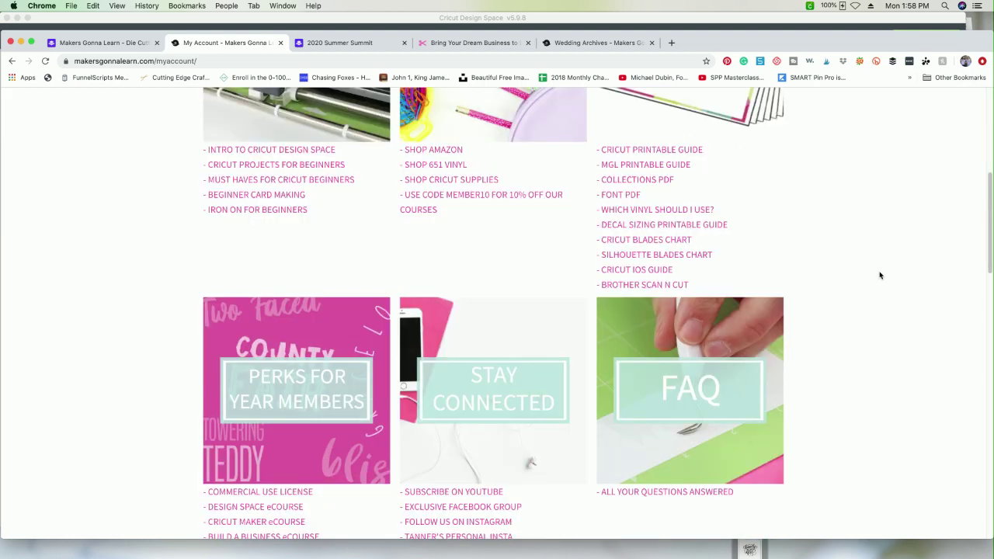
scroll(880, 275, "up", 8)
scroll(880, 275, "down", 7)
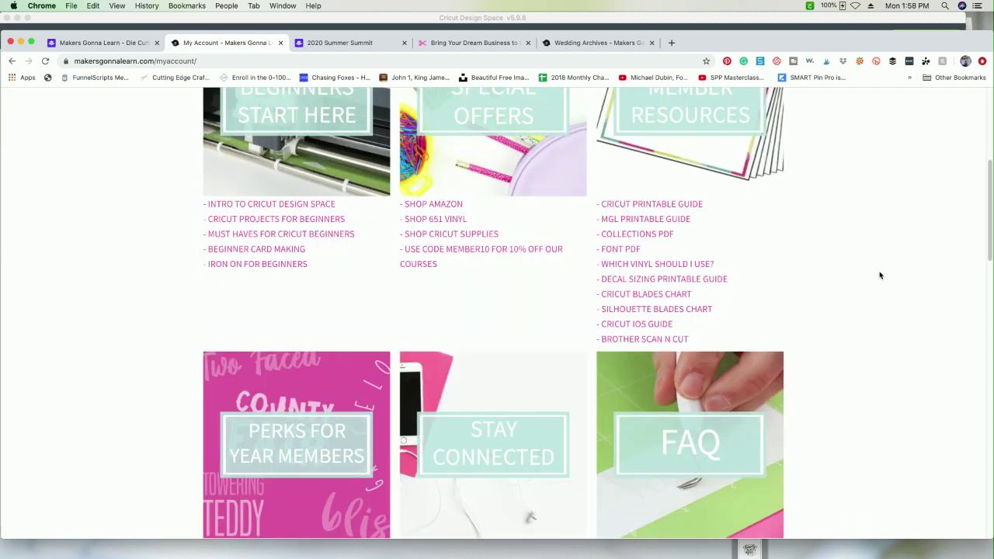
scroll(881, 275, "down", 3)
scroll(880, 275, "up", 1)
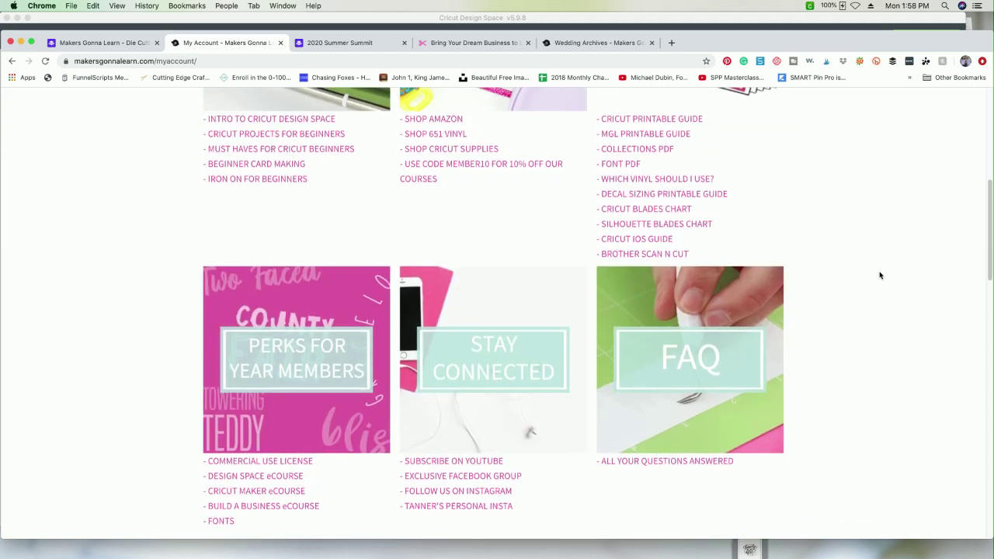
scroll(880, 275, "up", 5)
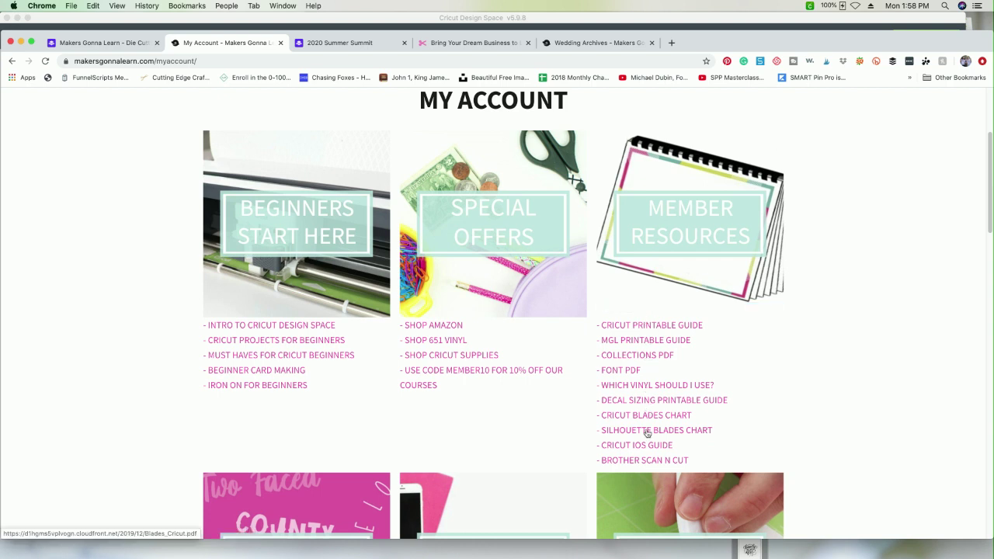
Step: Open the Cricut Printable Guide from the member resources and look through its blade charts for each blade type
left_click(639, 326)
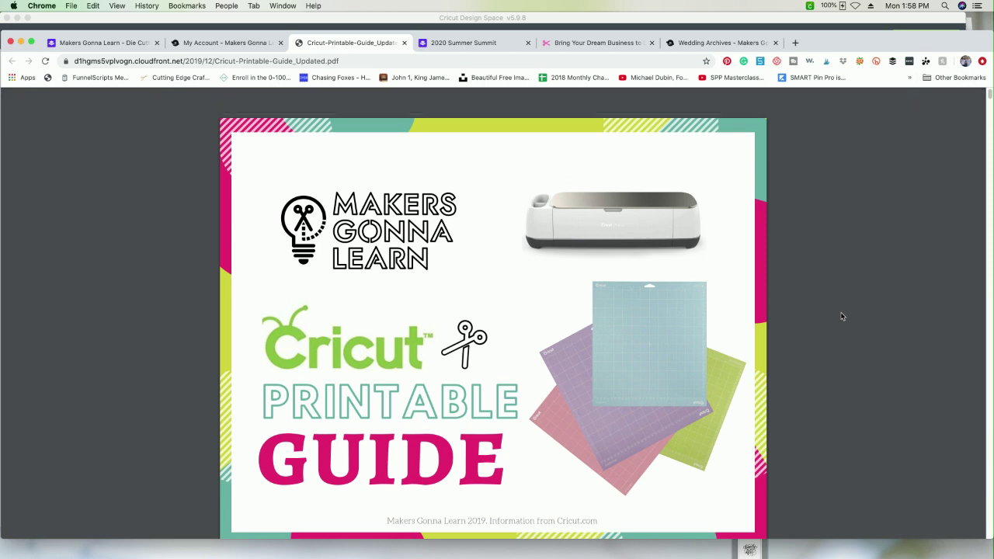
scroll(842, 316, "down", 1)
scroll(842, 316, "down", 20)
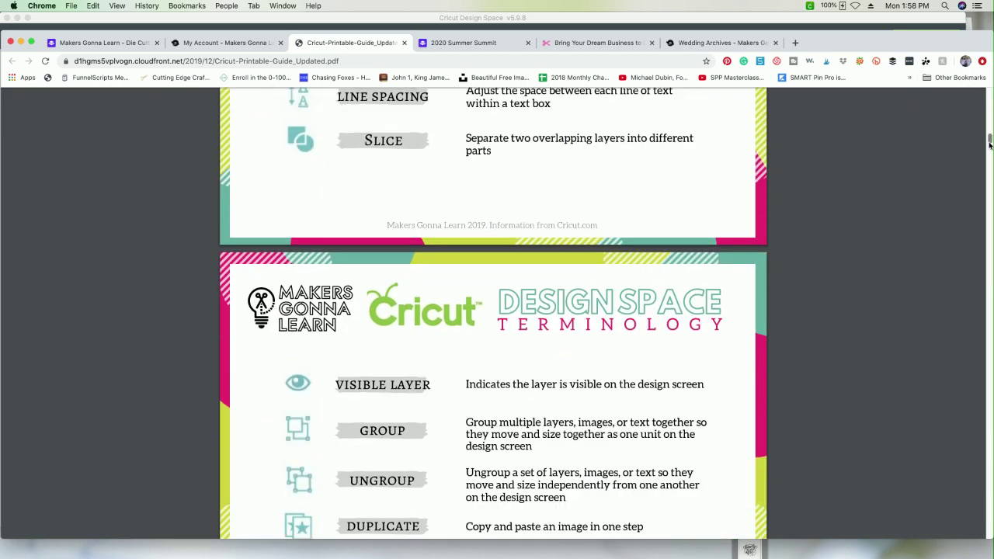
left_click_drag(990, 143, 991, 173)
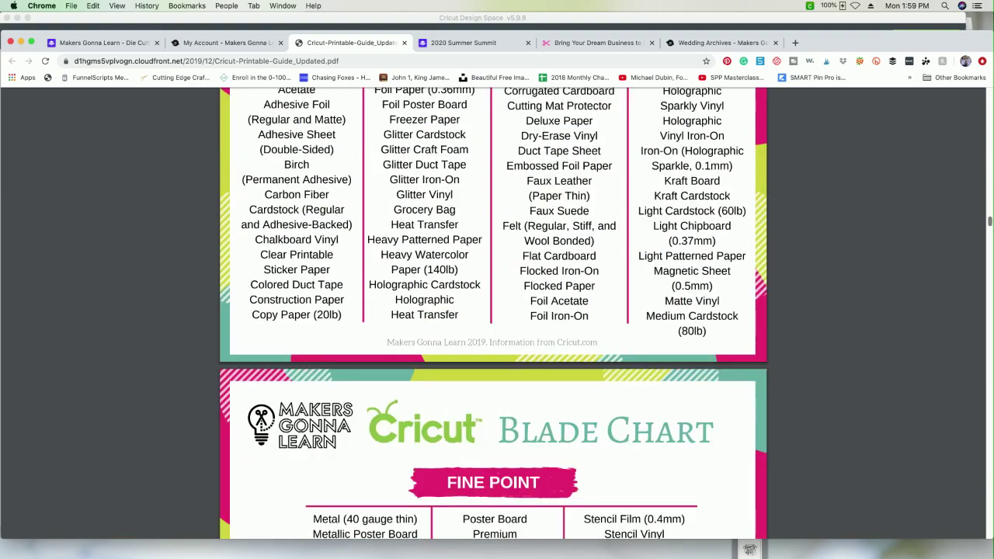
scroll(494, 311, "down", 10)
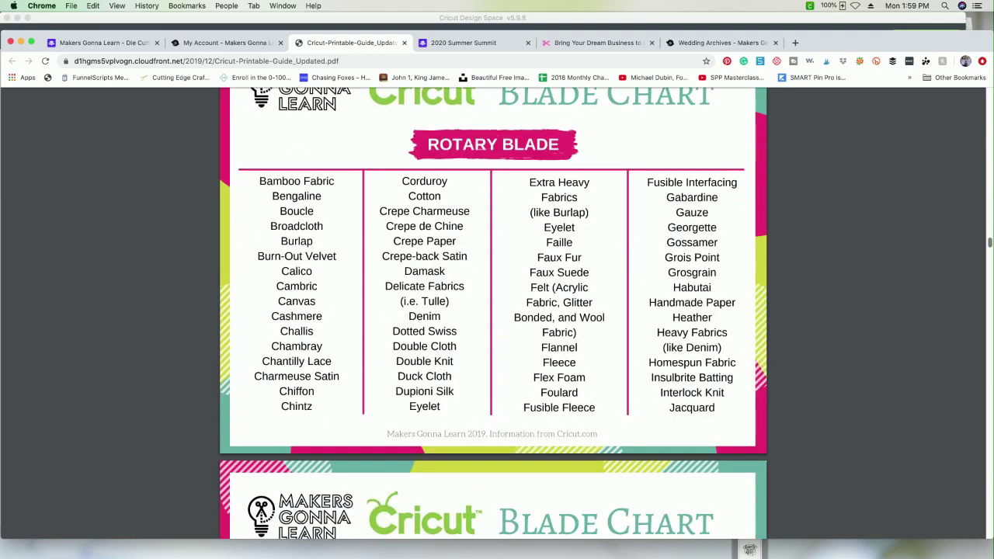
scroll(495, 311, "down", 14)
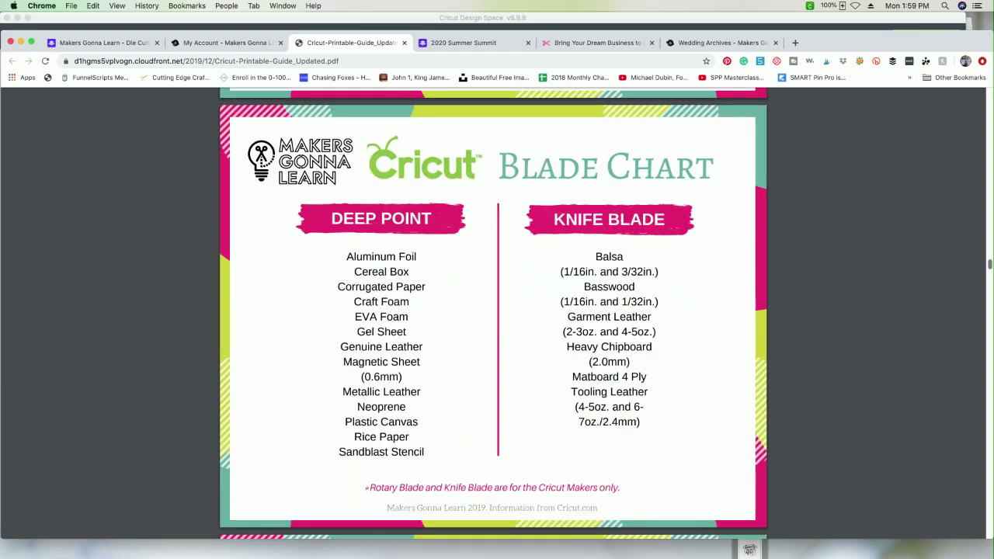
scroll(494, 311, "down", 9)
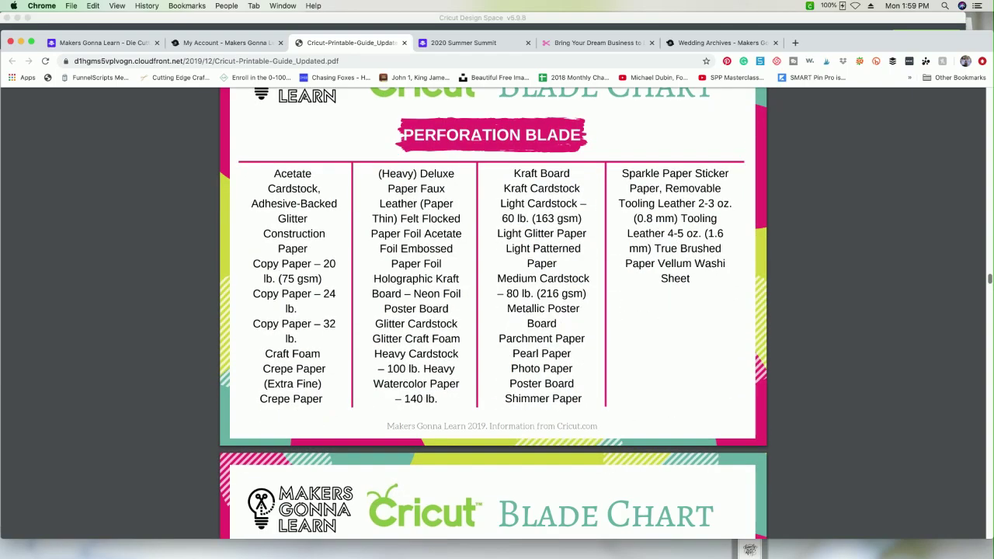
scroll(494, 311, "down", 12)
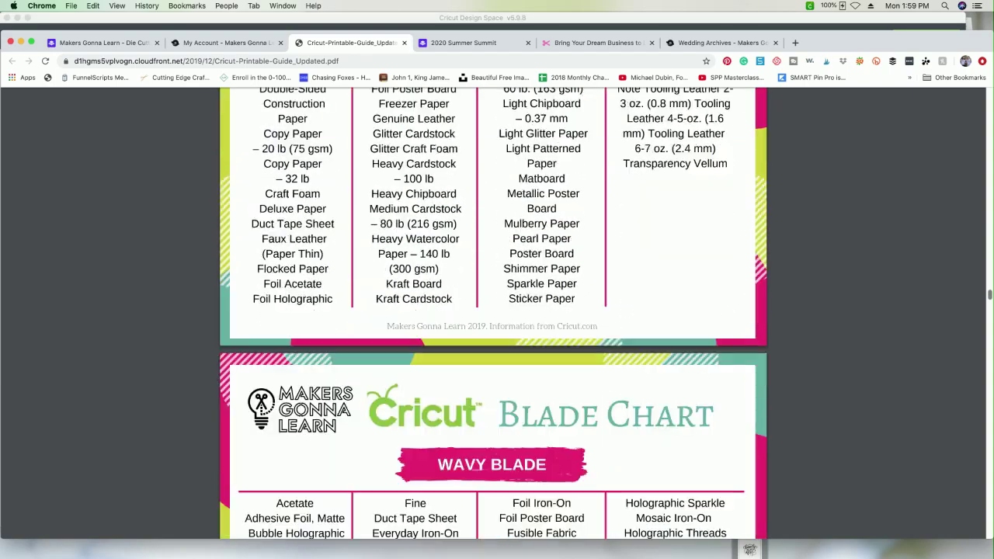
scroll(494, 311, "down", 14)
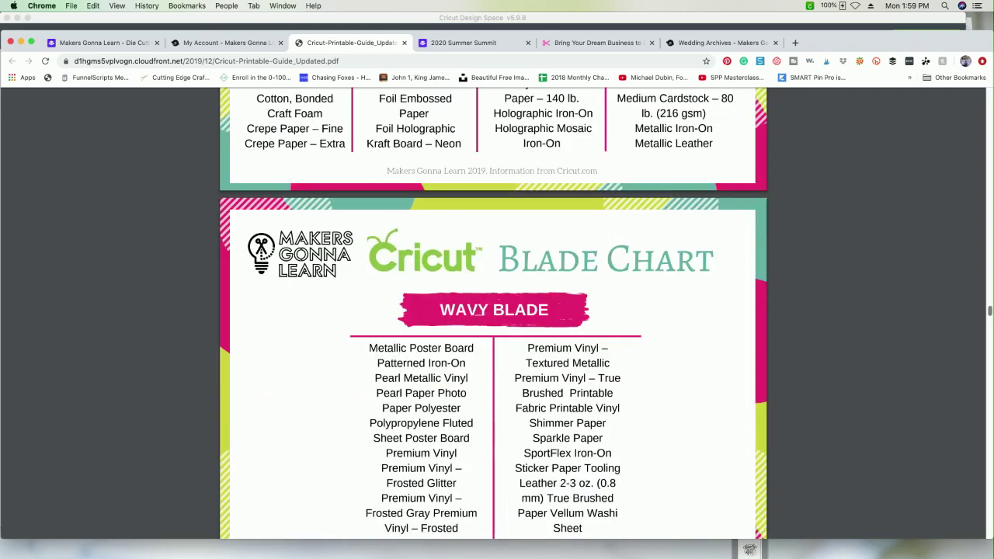
scroll(494, 311, "down", 15)
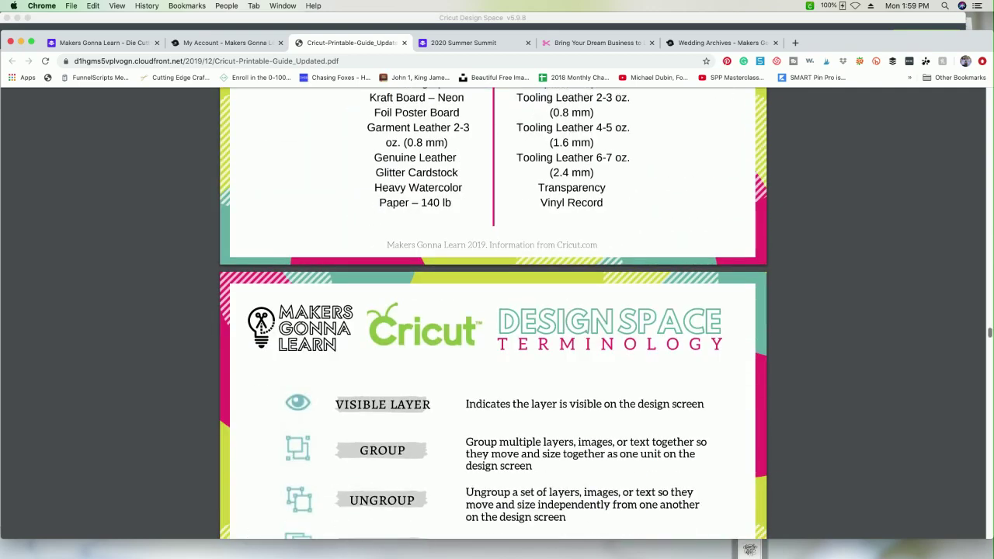
Step: Read the guide's Design Space Terminology and Design Space Hacks pages that follow the blade charts
scroll(494, 311, "down", 2)
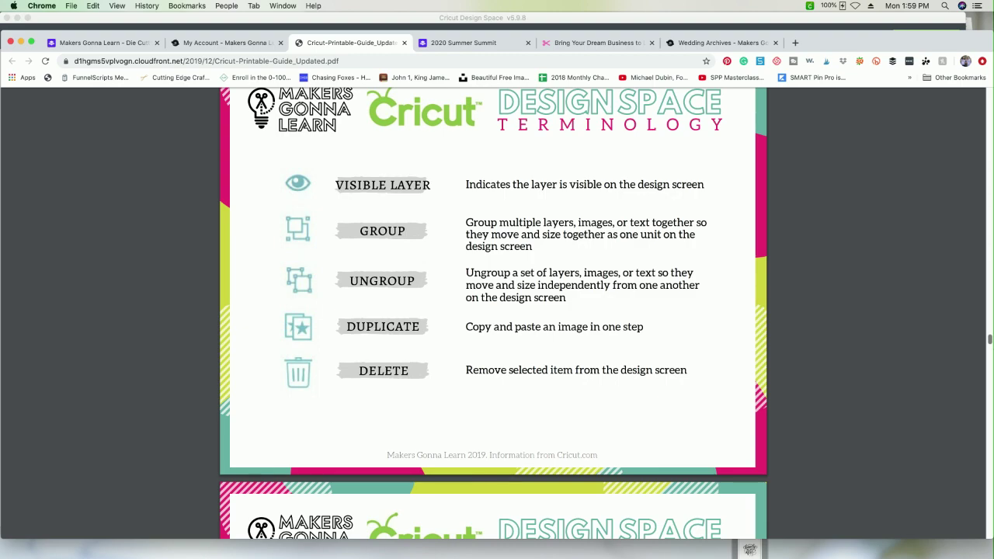
scroll(494, 313, "down", 10)
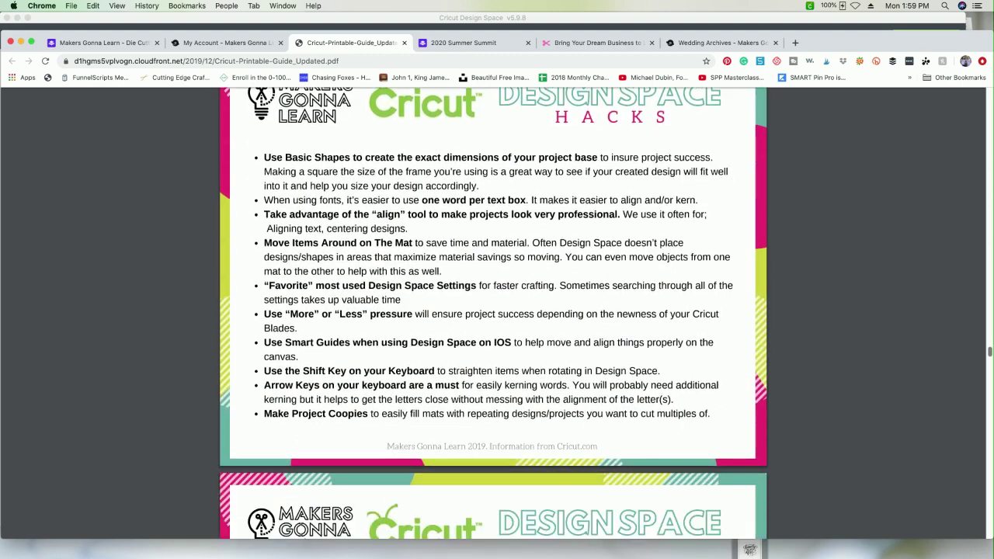
scroll(494, 313, "down", 12)
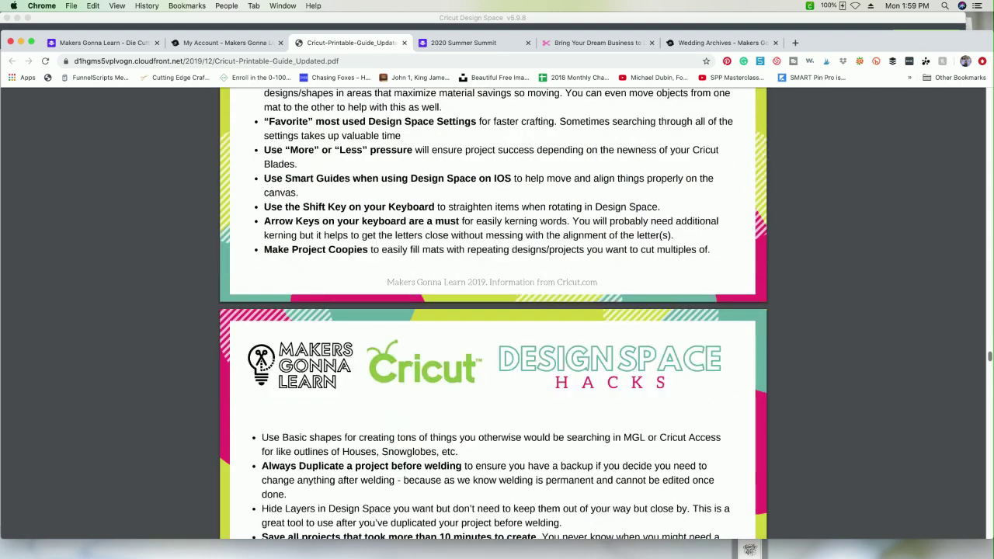
scroll(494, 313, "down", 13)
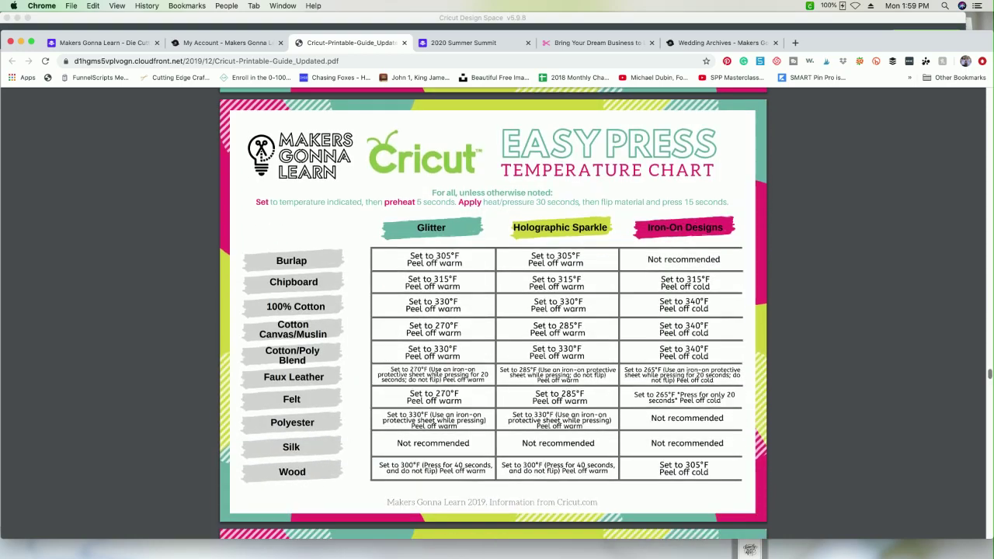
scroll(495, 313, "up", 17)
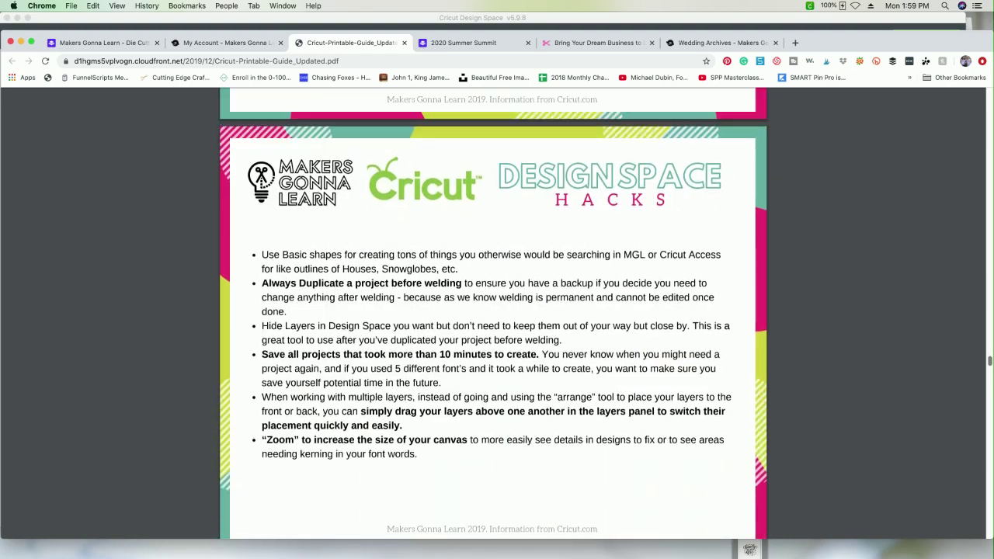
scroll(494, 313, "up", 9)
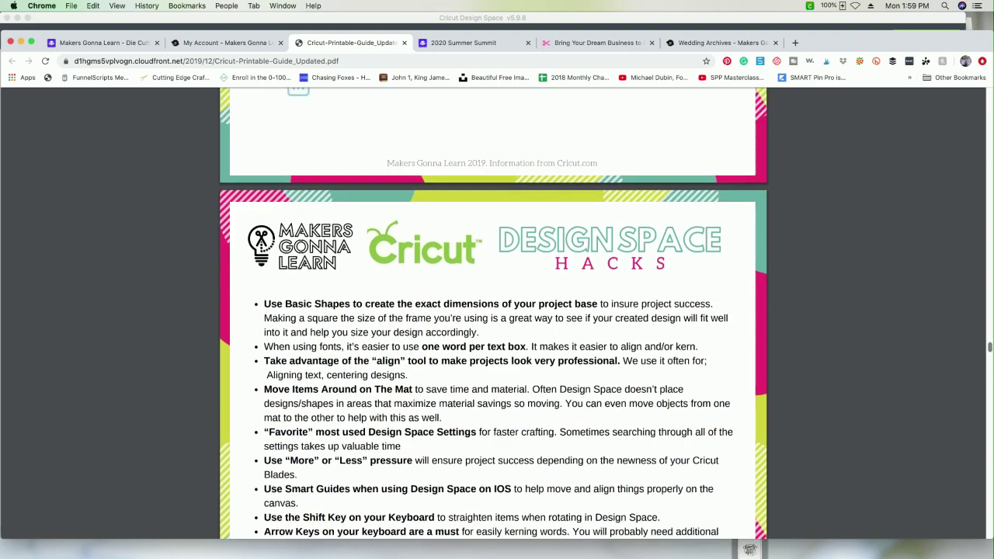
scroll(494, 313, "up", 4)
scroll(494, 313, "up", 6)
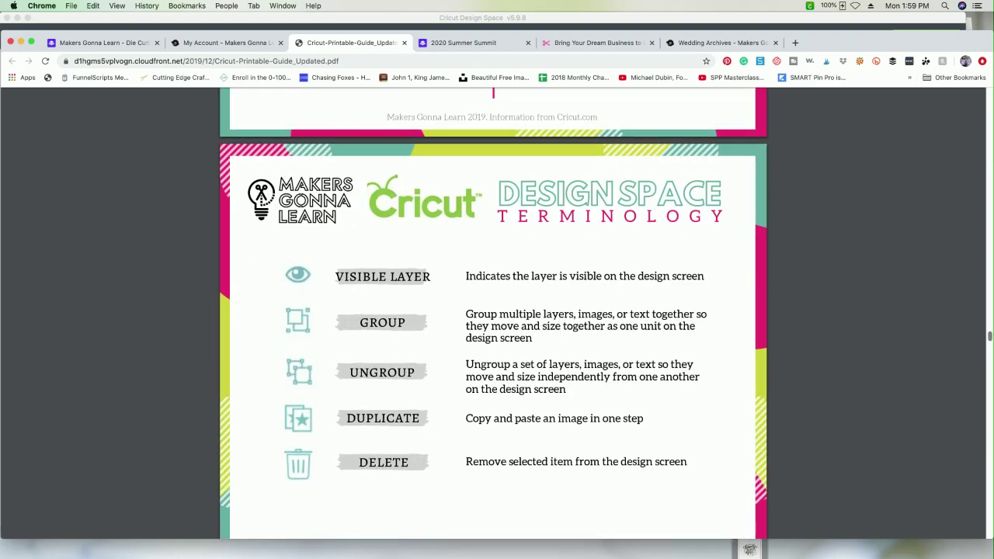
Step: Review the guide's EasyPress temperature charts and the Iron-On cheat sheet on cutting and application
scroll(494, 313, "down", 20)
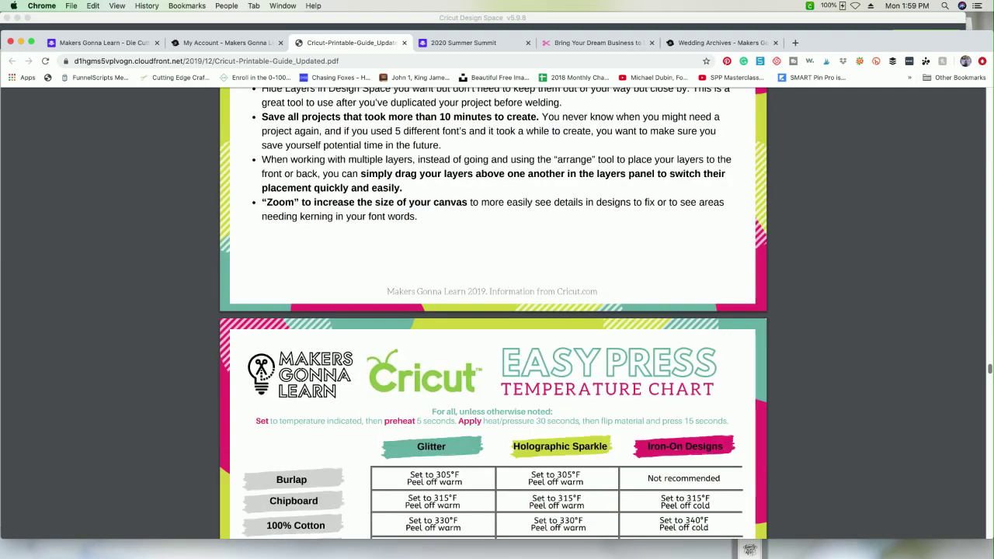
scroll(494, 313, "down", 4)
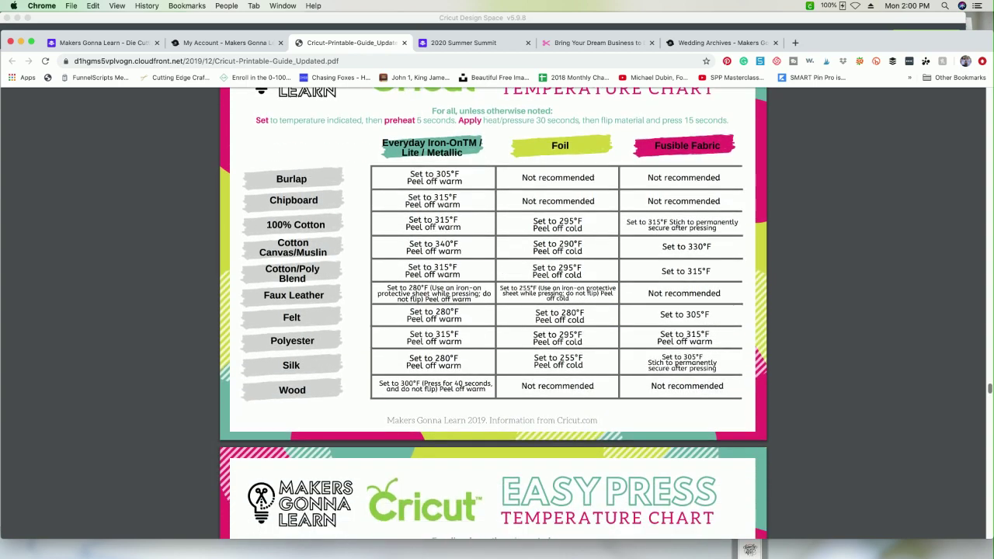
scroll(493, 311, "down", 3)
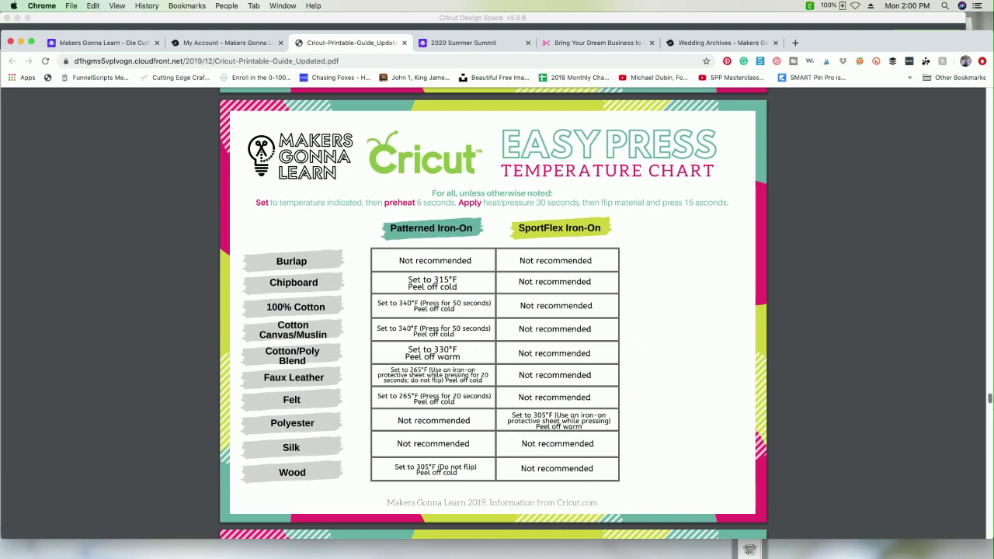
scroll(493, 311, "down", 10)
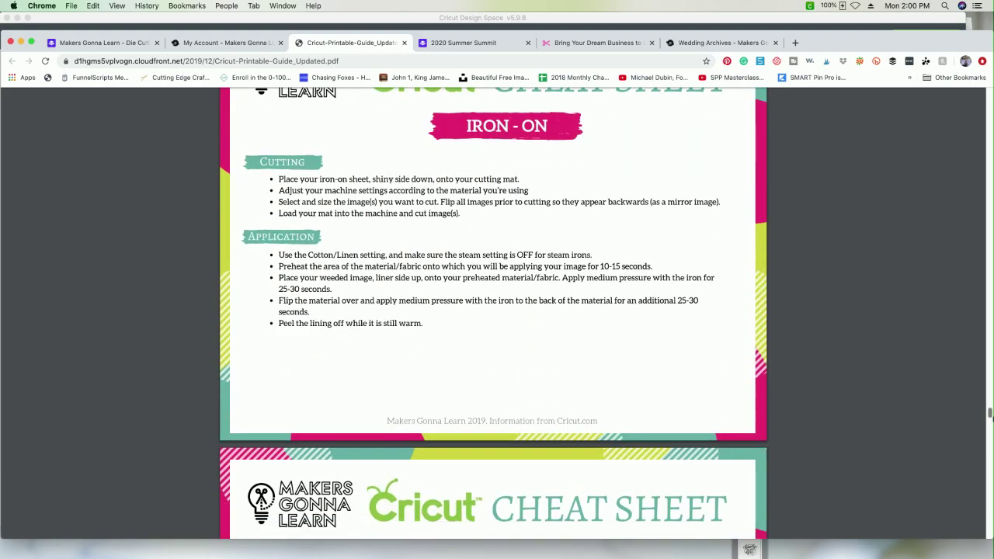
Step: Read the guide's remaining Print and Cut, Term Glossary, How to Download and How to Upload pages, and switch back to Cricut Design Space
scroll(493, 310, "down", 15)
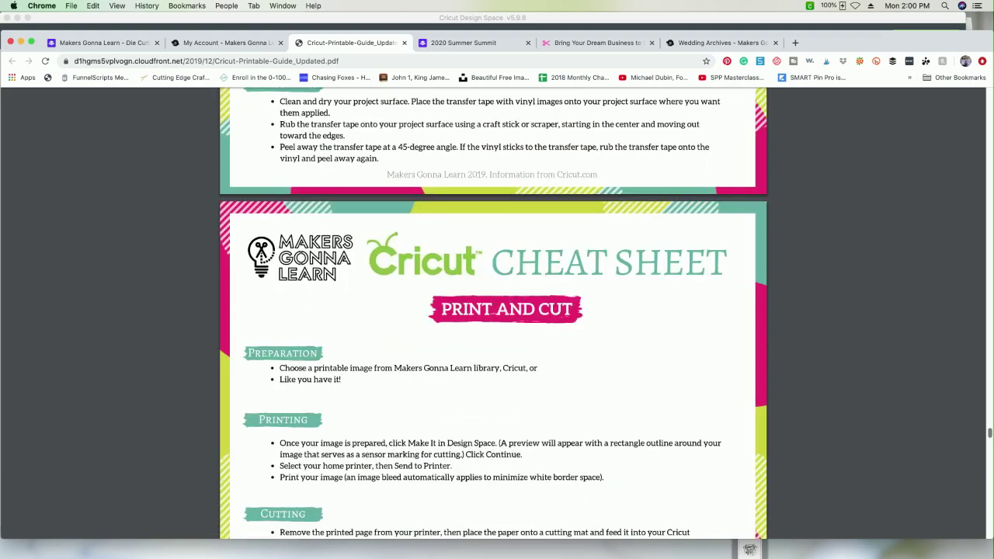
scroll(493, 310, "down", 20)
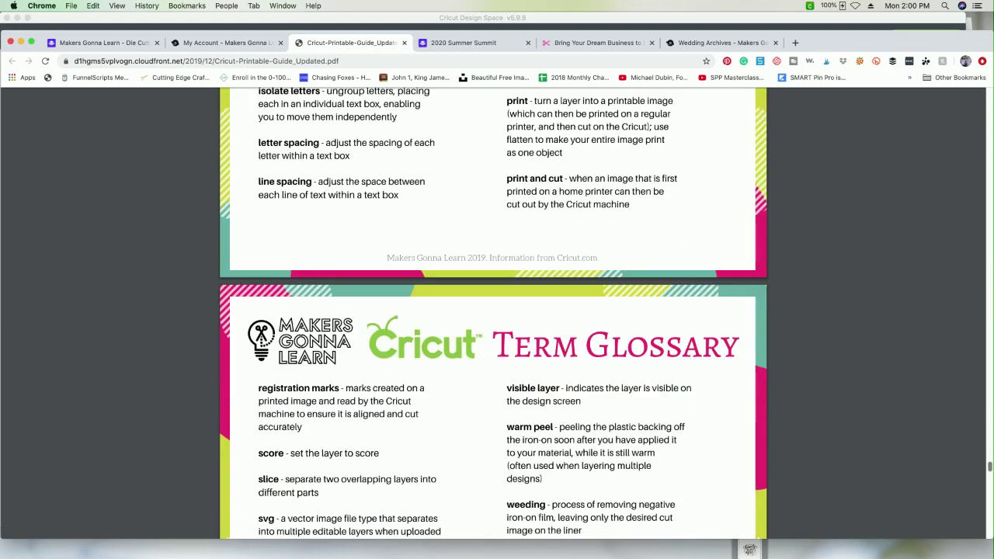
scroll(494, 311, "down", 15)
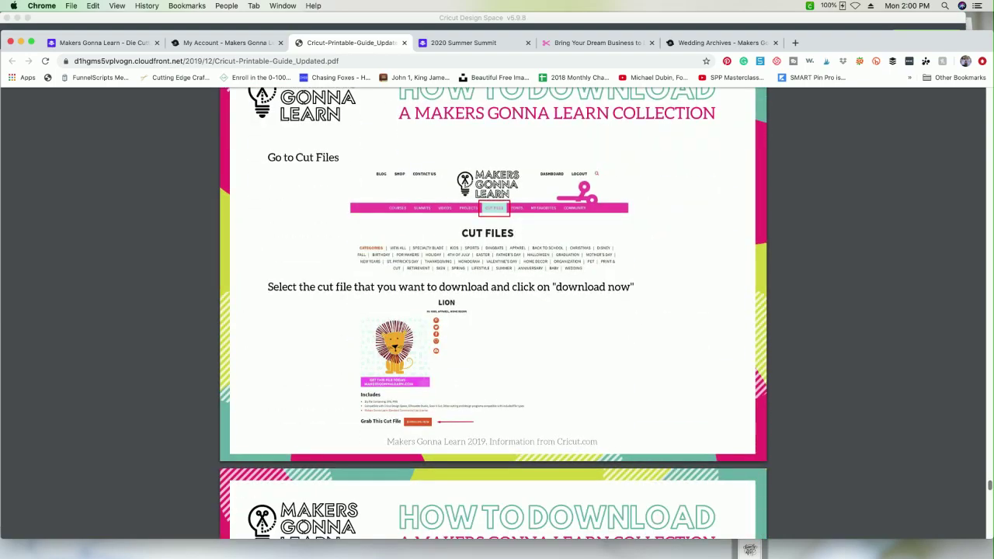
scroll(493, 311, "down", 6)
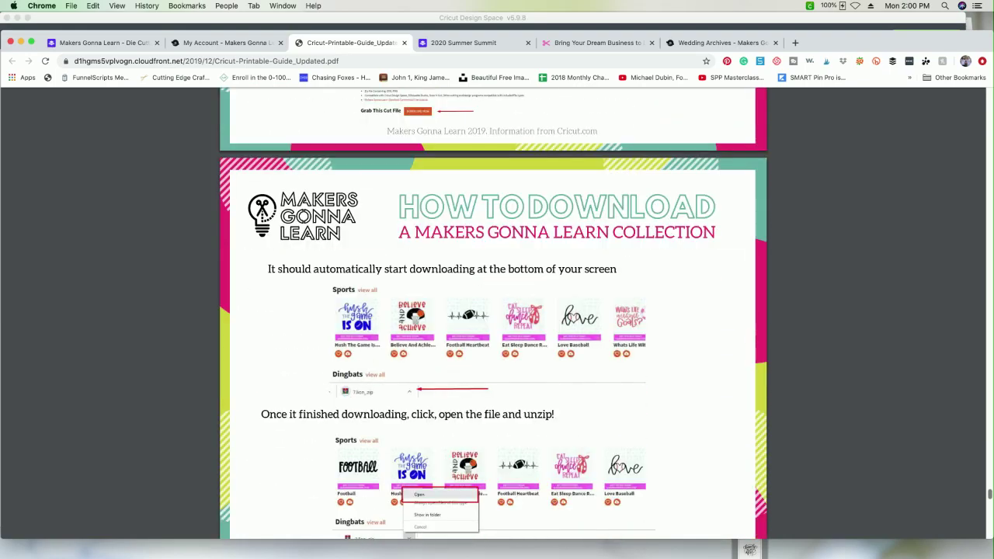
scroll(494, 311, "down", 18)
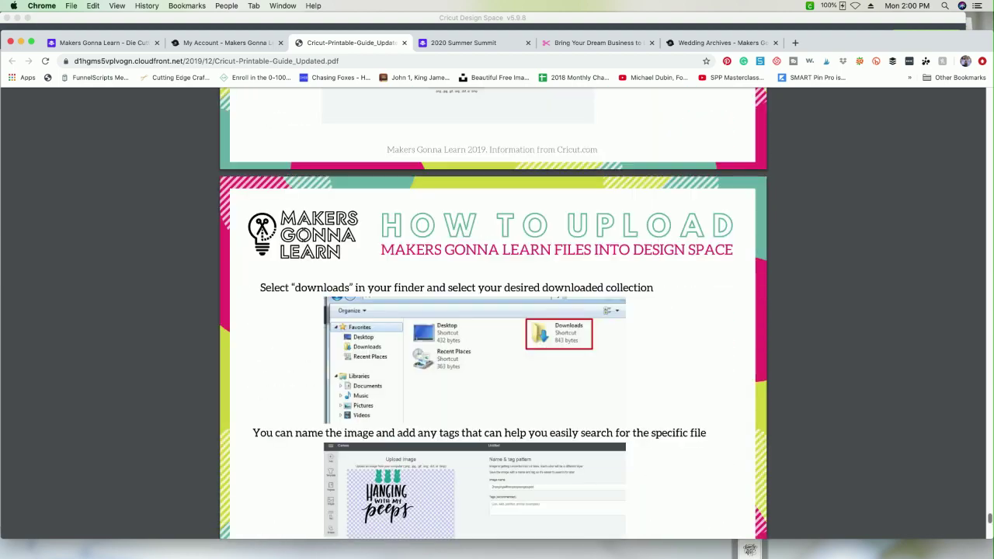
scroll(494, 311, "down", 10)
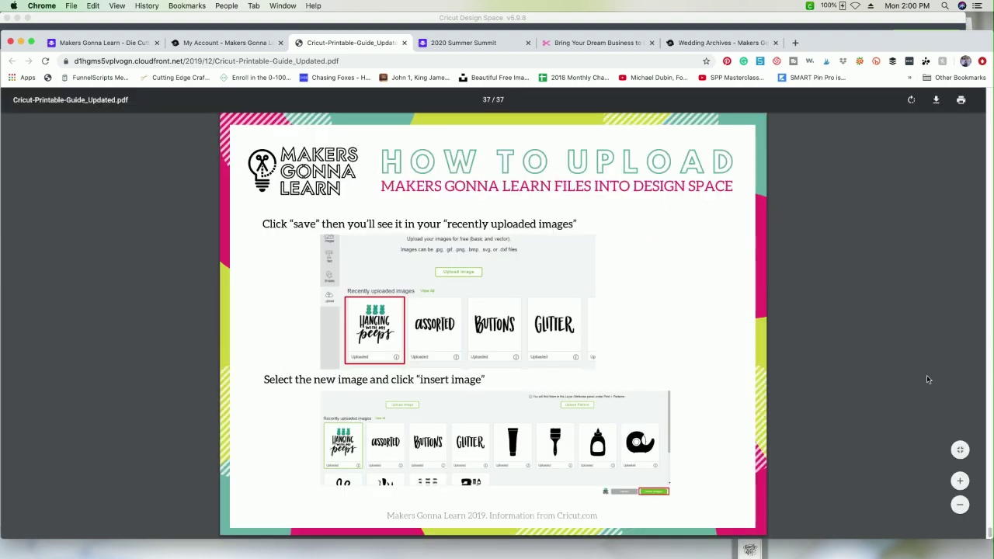
left_click(374, 26)
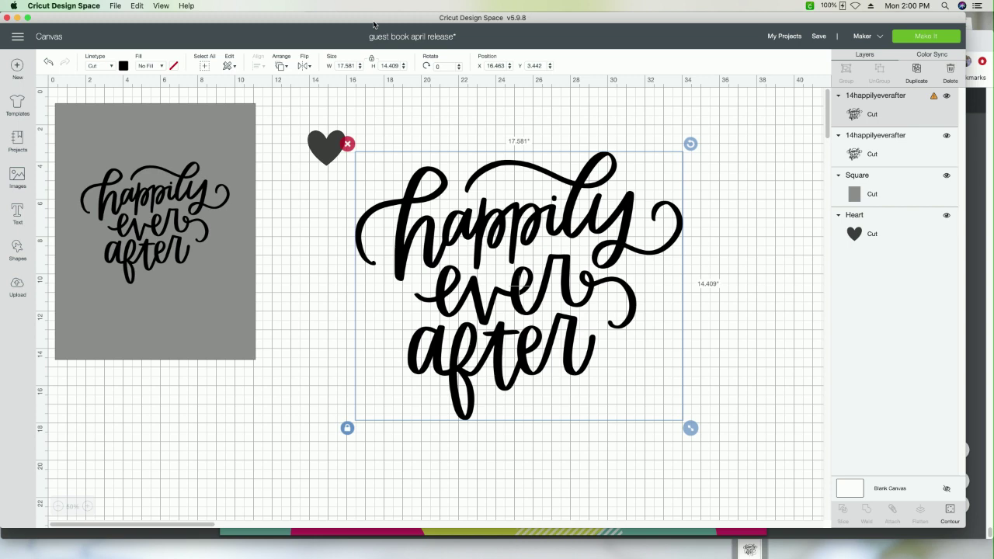
Step: Duplicate the grey rectangle, place the copy over the large "happily ever after" lettering and send it to the back
left_click(232, 201)
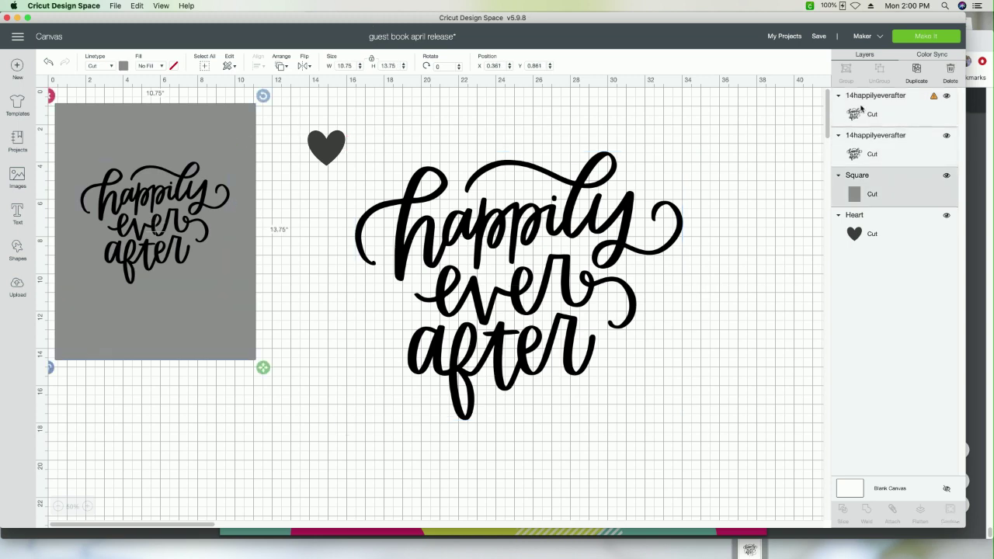
left_click(917, 70)
left_click_drag(234, 228, 658, 248)
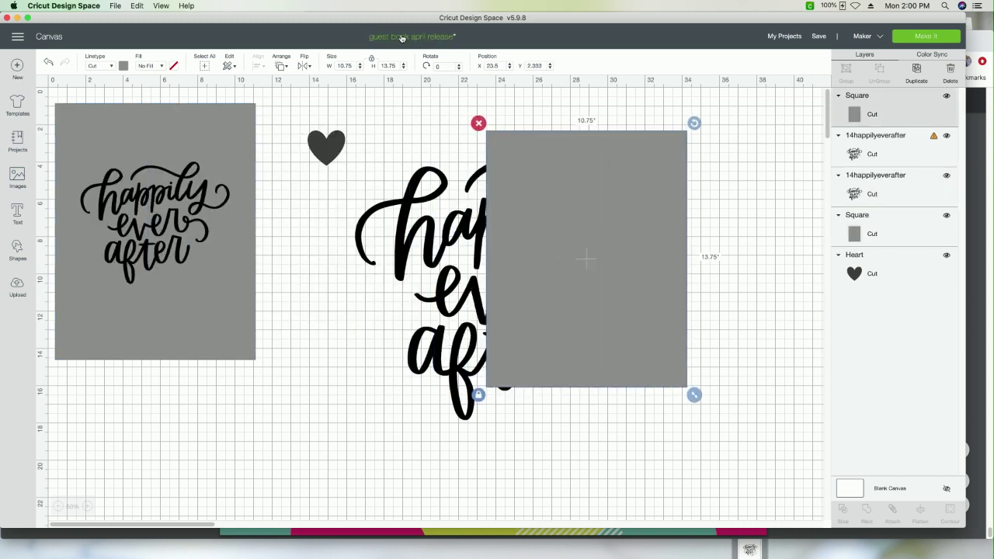
left_click(281, 67)
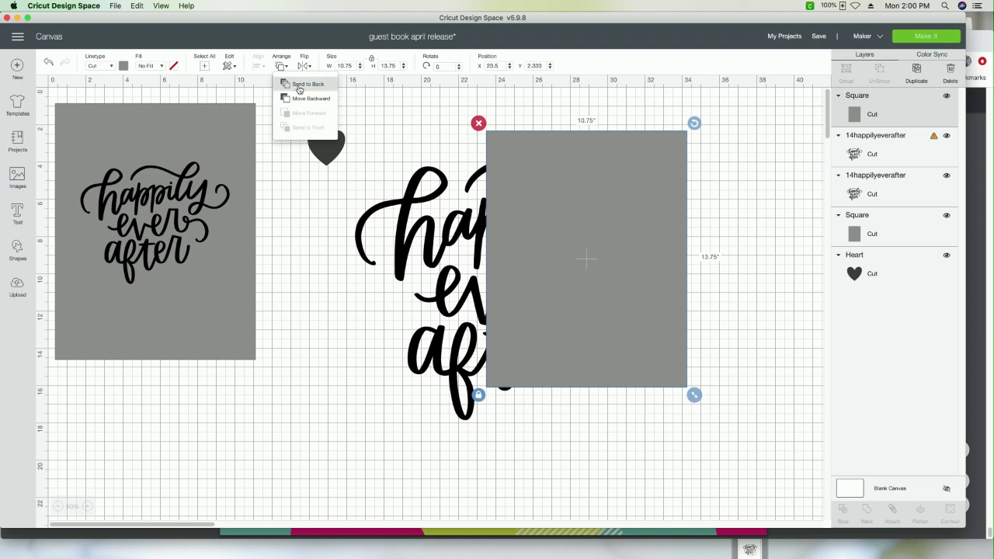
left_click(299, 88)
Step: Scale the large lettering down to about 8.83" wide and place it on the copied grey rectangle
left_click(564, 250)
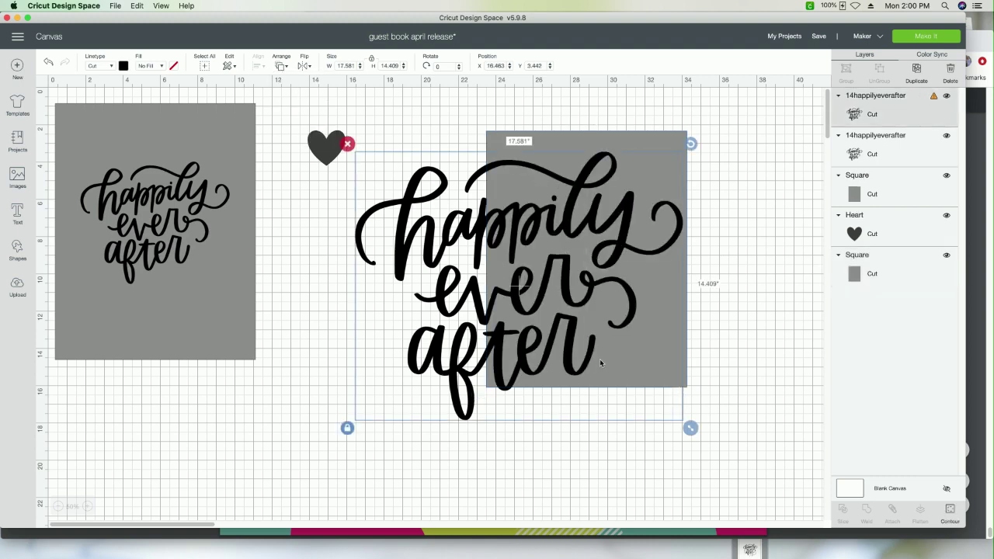
left_click(284, 399)
left_click(449, 344)
left_click_drag(692, 424, 479, 310)
left_click_drag(460, 262, 684, 329)
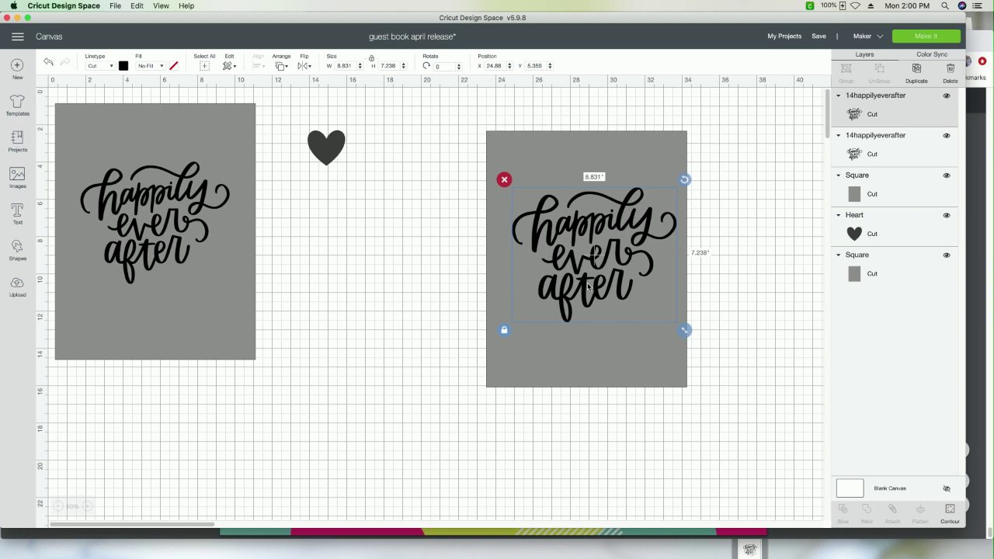
mouse_move(588, 287)
left_mouse_down()
mouse_move(575, 284)
mouse_move(602, 284)
mouse_move(582, 287)
left_mouse_up()
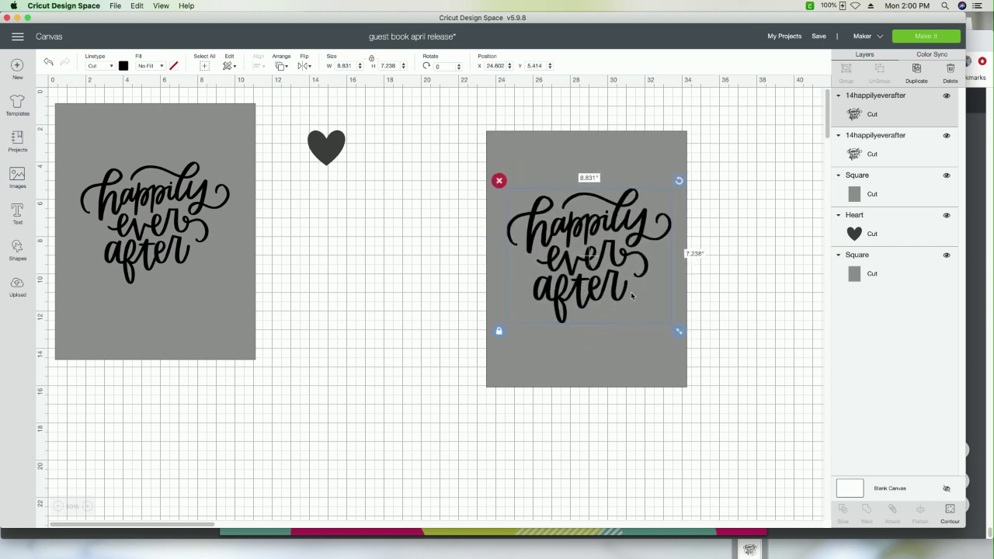
Step: Try the lettering at about 11.03" wide, reduce it to about 8.08" and centre it on the copied rectangle
left_click_drag(677, 334, 720, 365)
left_click_drag(598, 298, 575, 288)
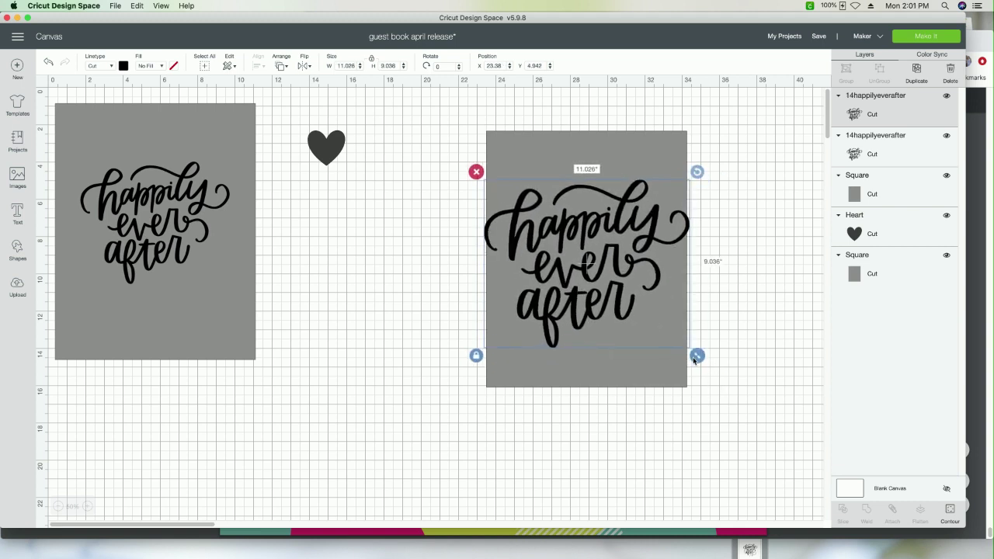
left_click_drag(696, 356, 661, 329)
mouse_move(575, 300)
left_mouse_down()
mouse_move(588, 283)
mouse_move(587, 309)
left_mouse_up()
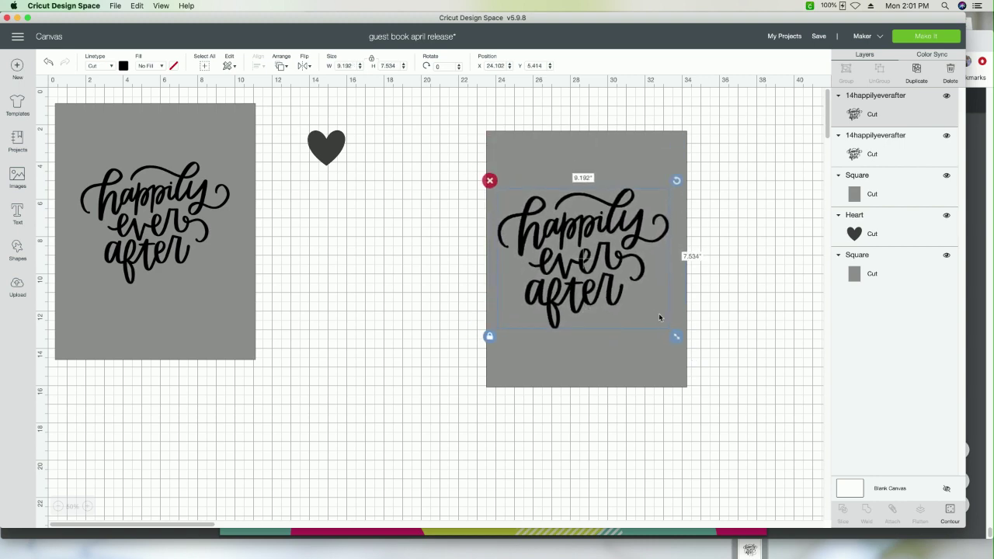
left_click_drag(676, 336, 658, 319)
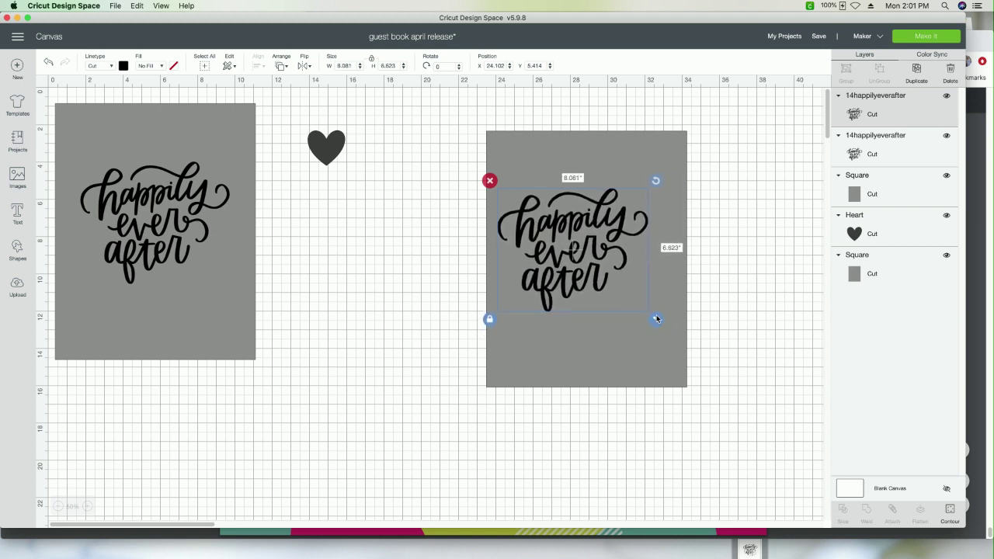
left_click_drag(606, 265, 619, 265)
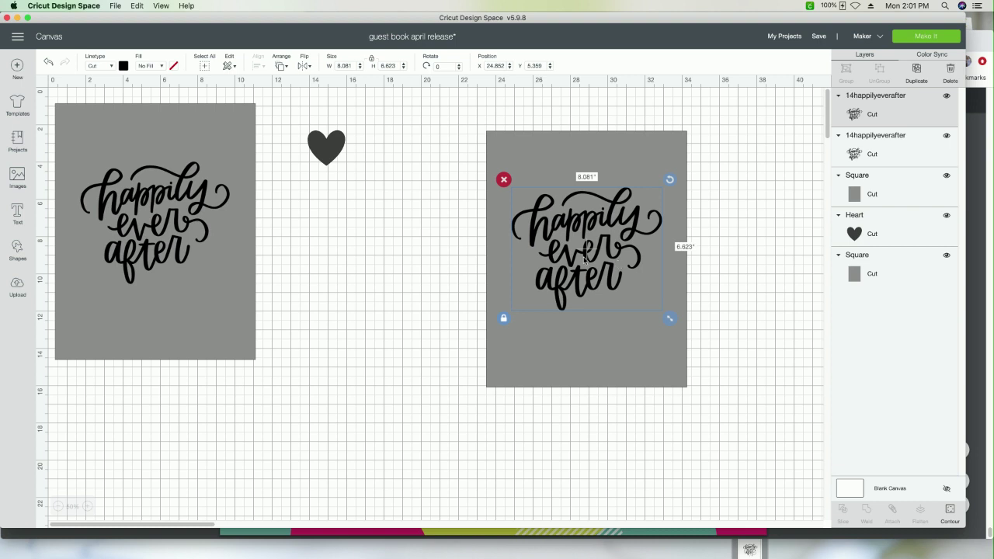
left_click(216, 226)
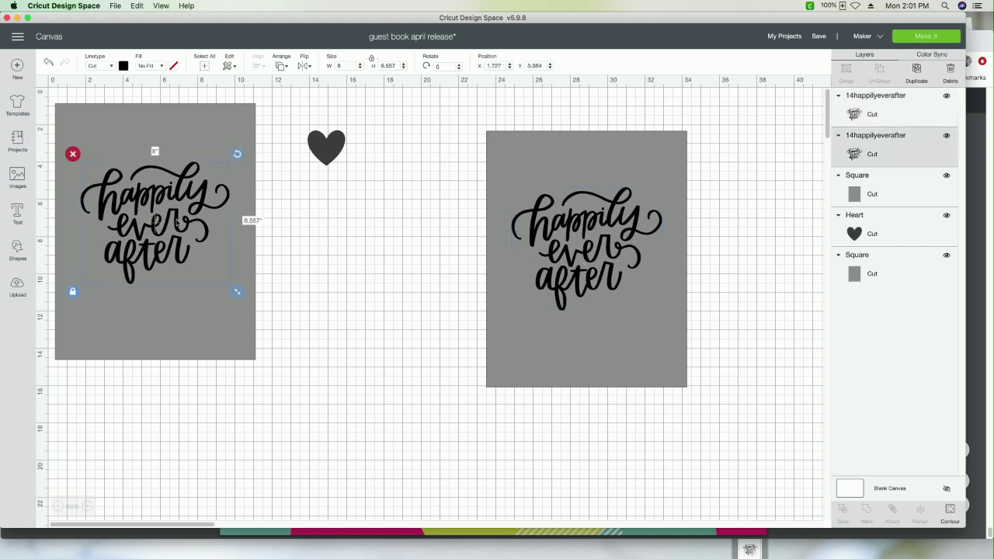
left_click(581, 231)
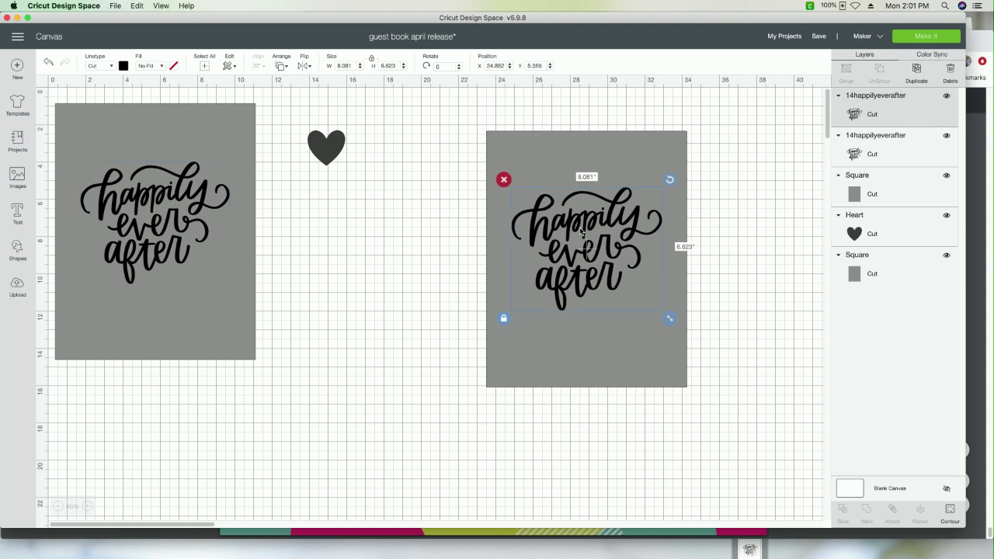
left_click_drag(581, 231, 584, 234)
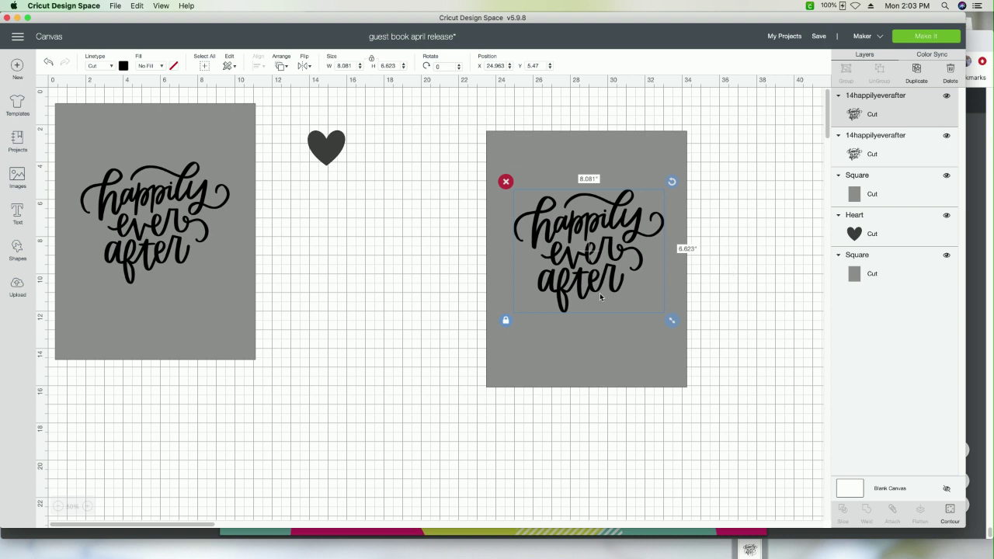
Step: Delete the copied grey rectangle together with the lettering placed on it
left_click_drag(445, 116, 664, 386)
left_click(479, 123)
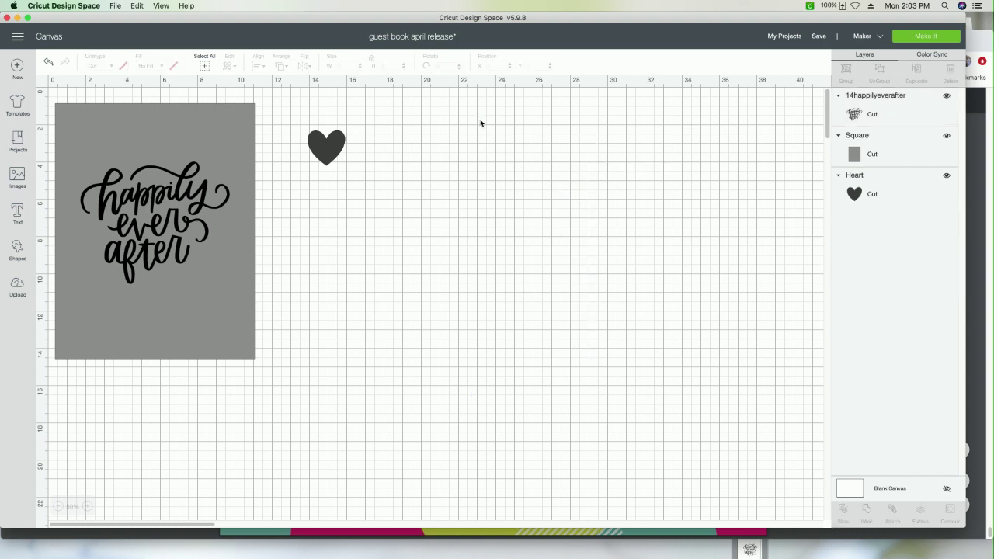
Step: Move the heart onto the lower-right corner of the grey rectangle and bring it to the front
left_click(314, 153)
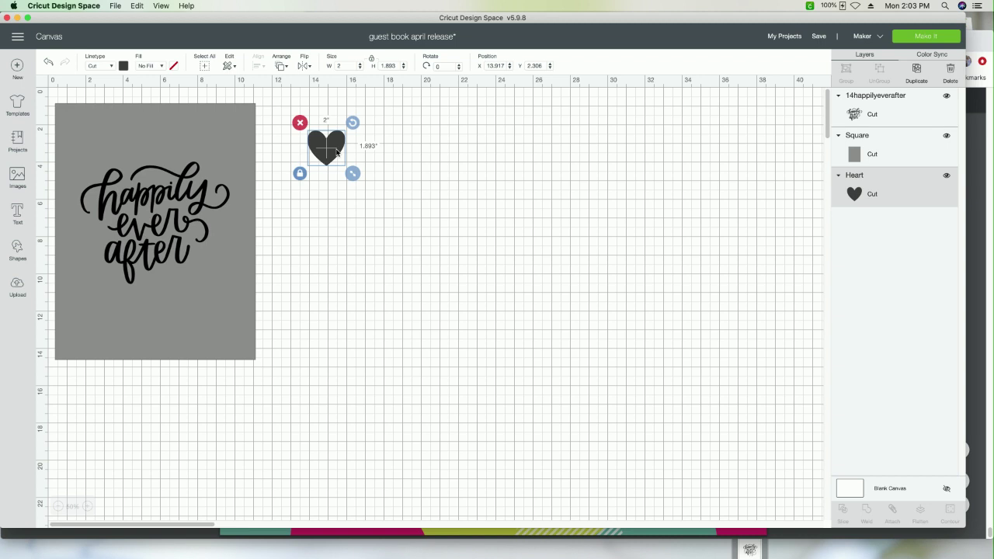
left_click_drag(336, 152, 230, 337)
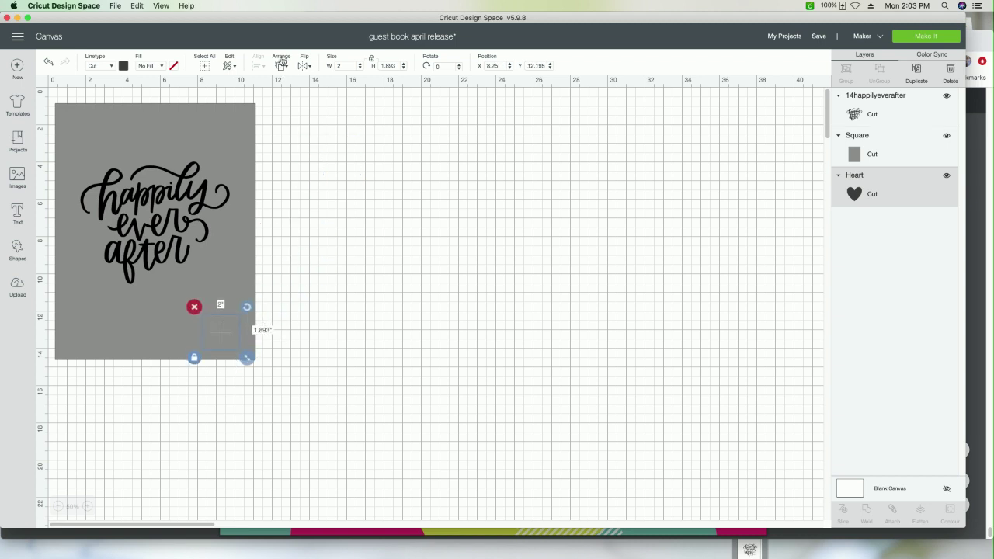
left_click(281, 66)
left_click(288, 131)
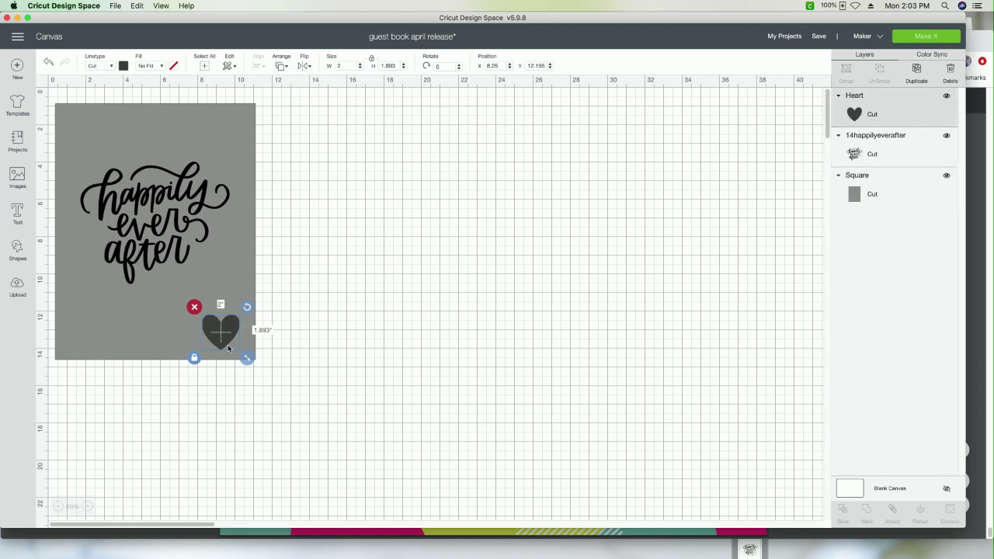
mouse_move(228, 348)
left_mouse_down()
mouse_move(225, 333)
mouse_move(238, 347)
left_mouse_up()
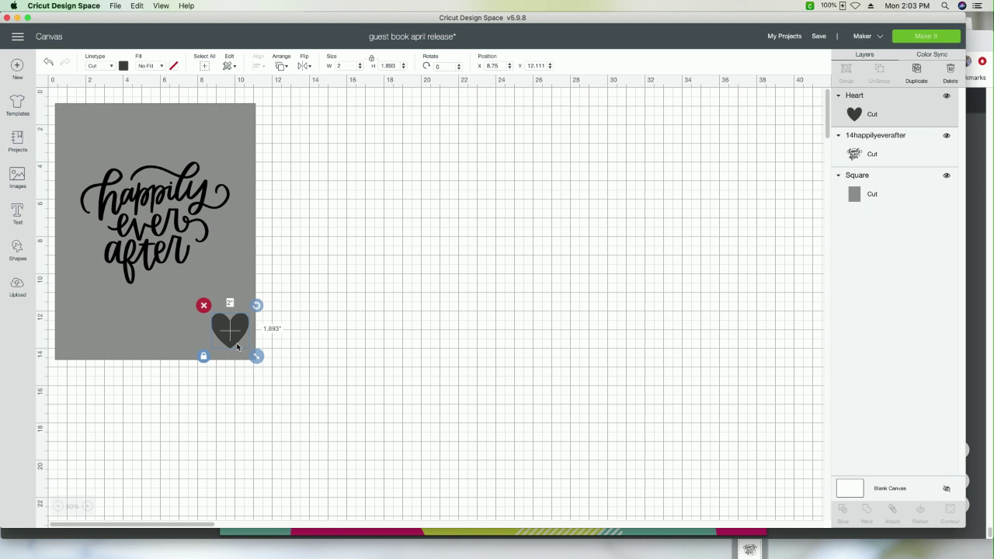
Step: Try the heart tilted in the rectangle's lower-left corner, and move it off the rectangle with a rotation of about 6.6°
left_click_drag(234, 341, 64, 345)
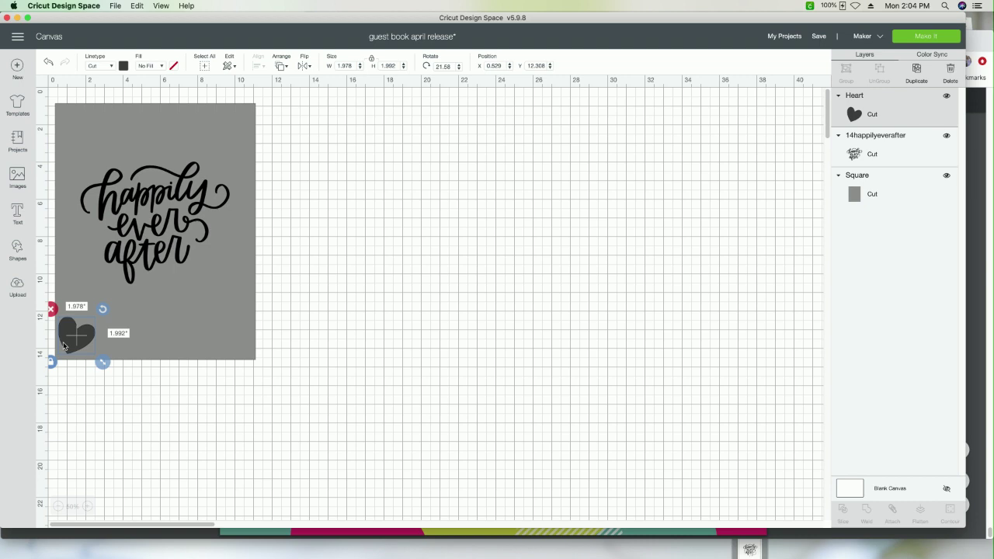
left_click_drag(64, 346, 331, 192)
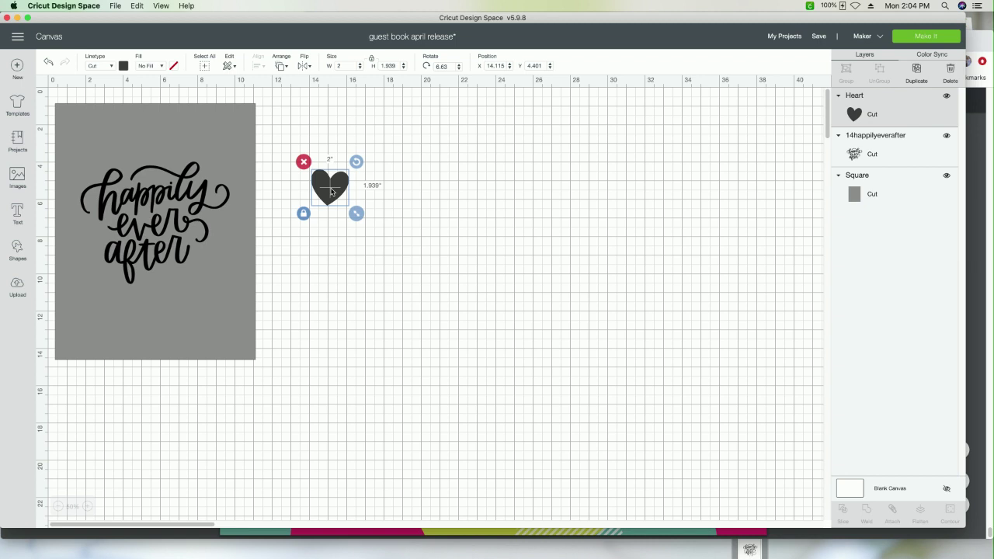
left_click(470, 194)
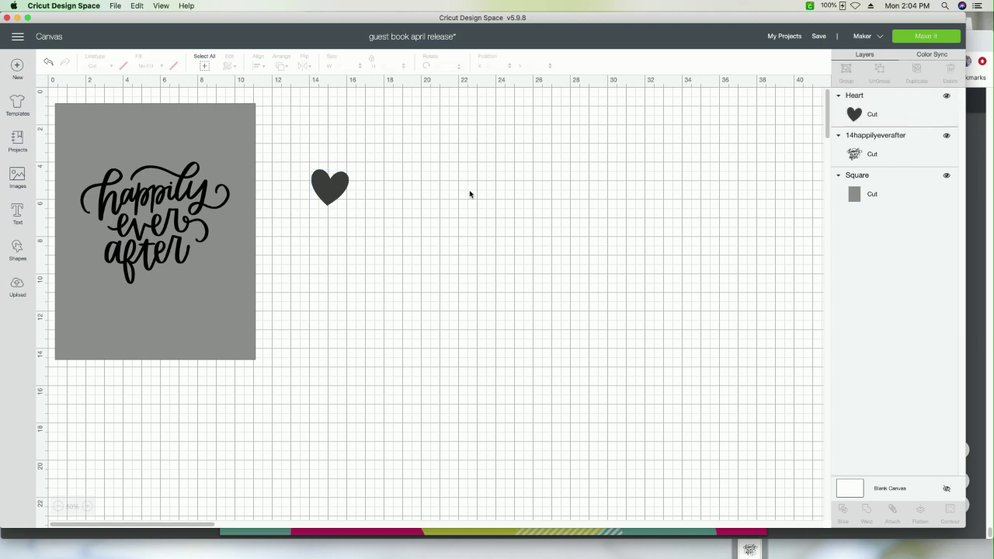
Step: Delete the grey rectangle behind the lettering and move the "happily ever after" lettering up the canvas to about Y 1.46"
left_click(180, 202)
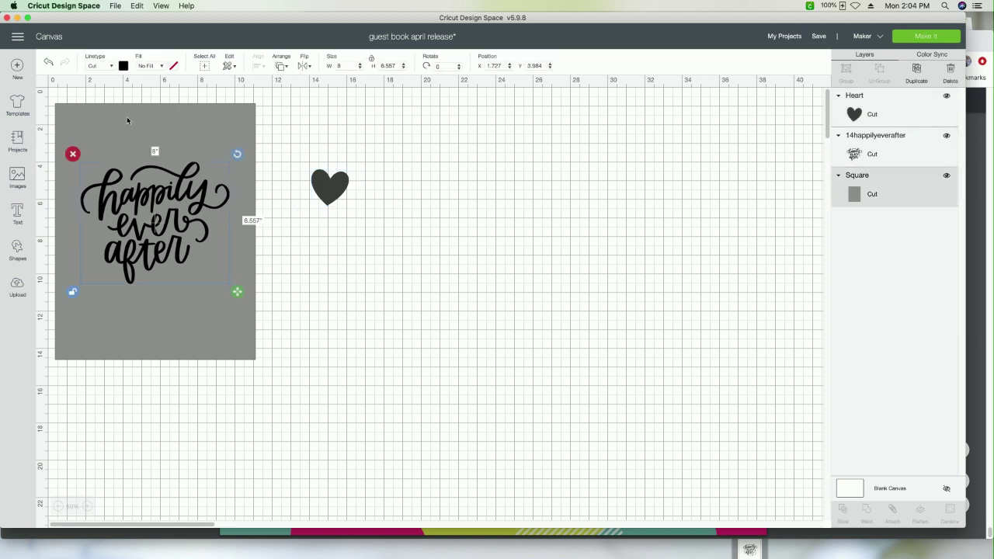
key("Delete")
left_click(154, 257)
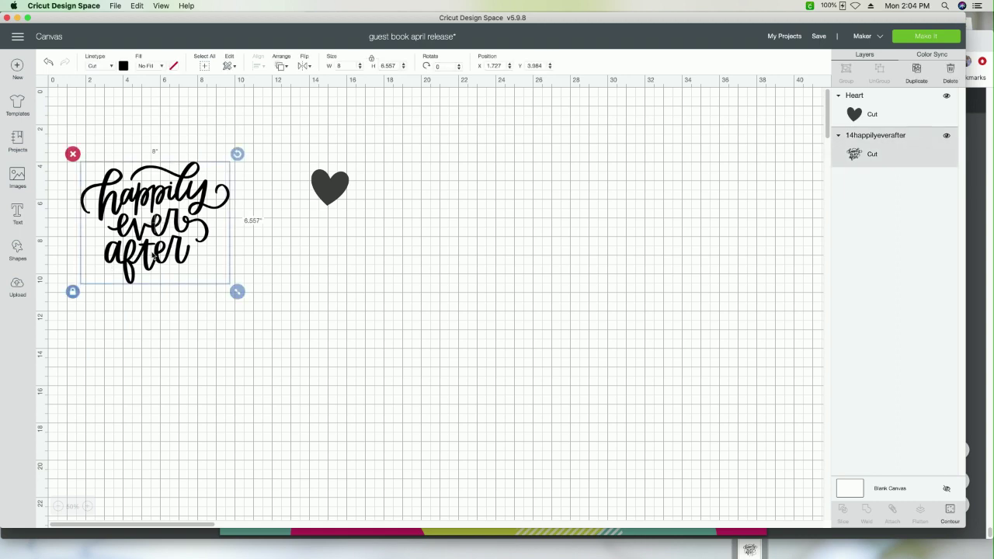
left_click_drag(154, 257, 153, 209)
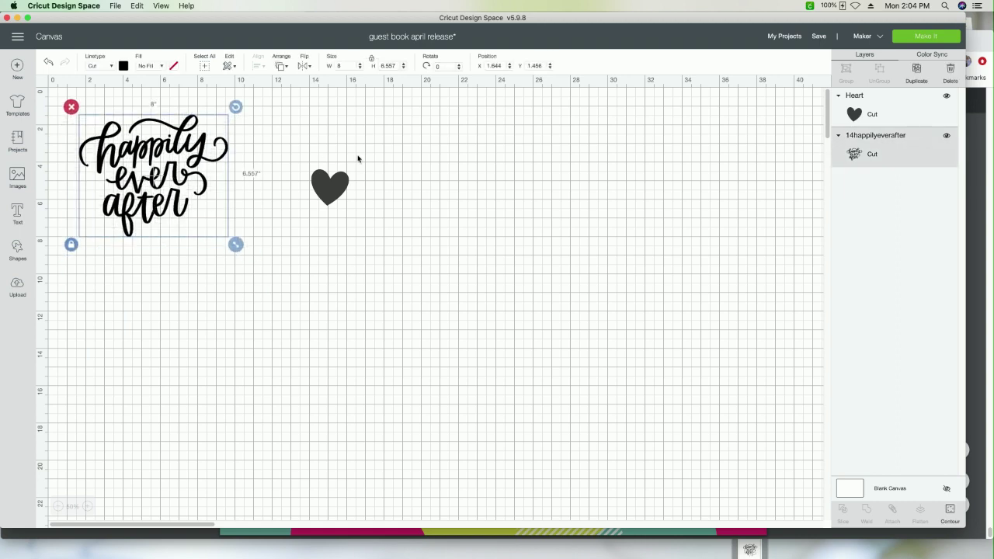
Step: Prepare only the heart for cutting by hiding the lettering layer, and set the mat's material size to 11" x 11"
left_click(946, 137)
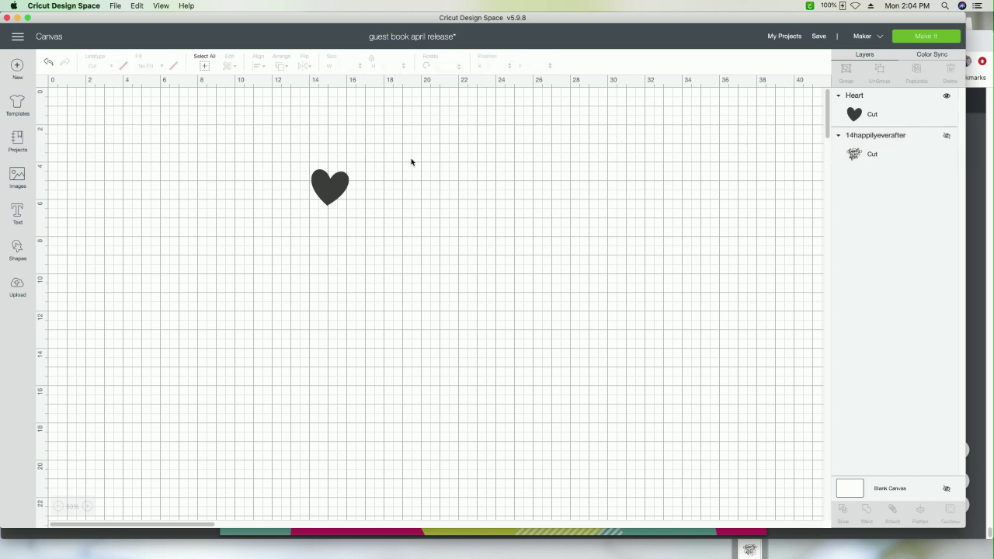
left_click(927, 42)
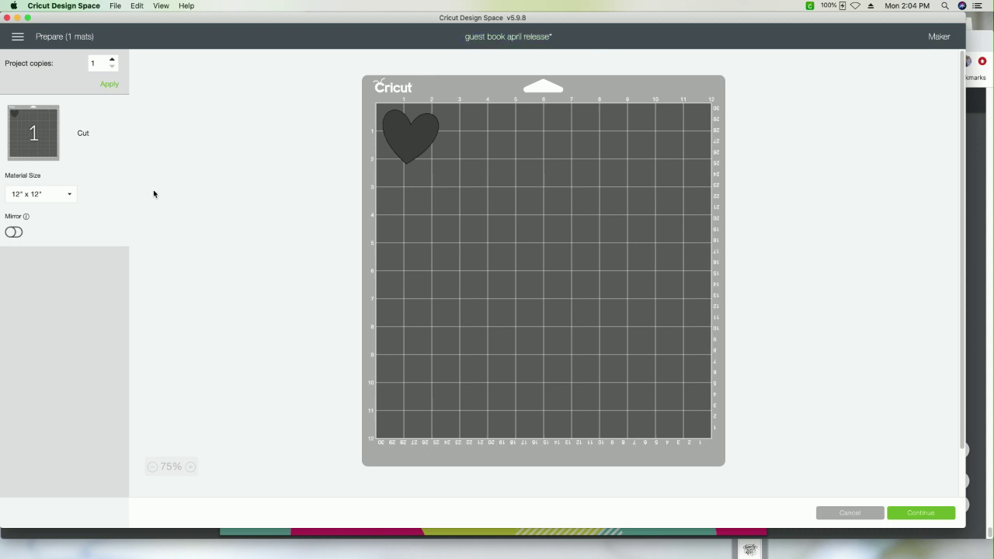
left_click(49, 195)
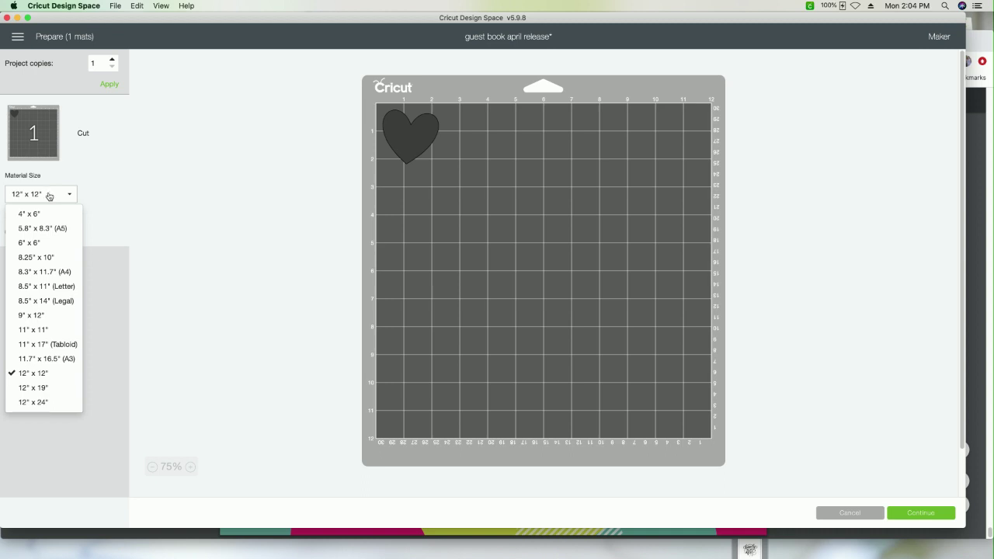
left_click(35, 331)
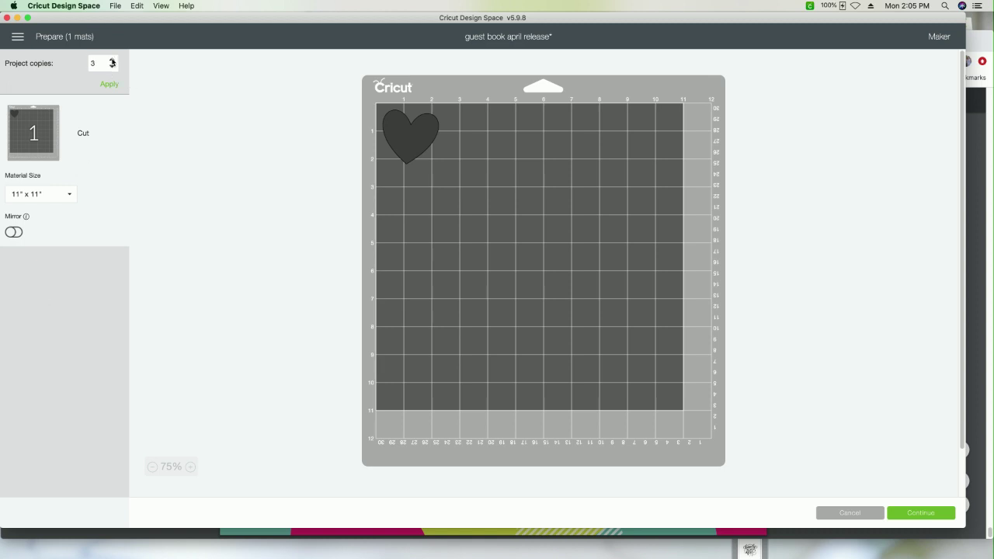
Step: Try 24 project copies of the heart on the cutting mat
left_click_drag(112, 62, 112, 62)
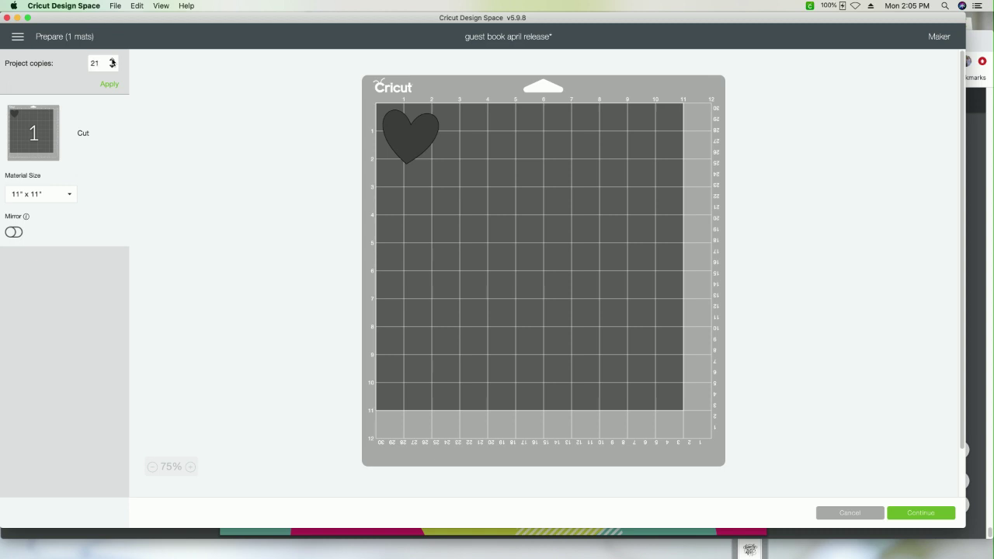
left_click(112, 62)
left_click(110, 85)
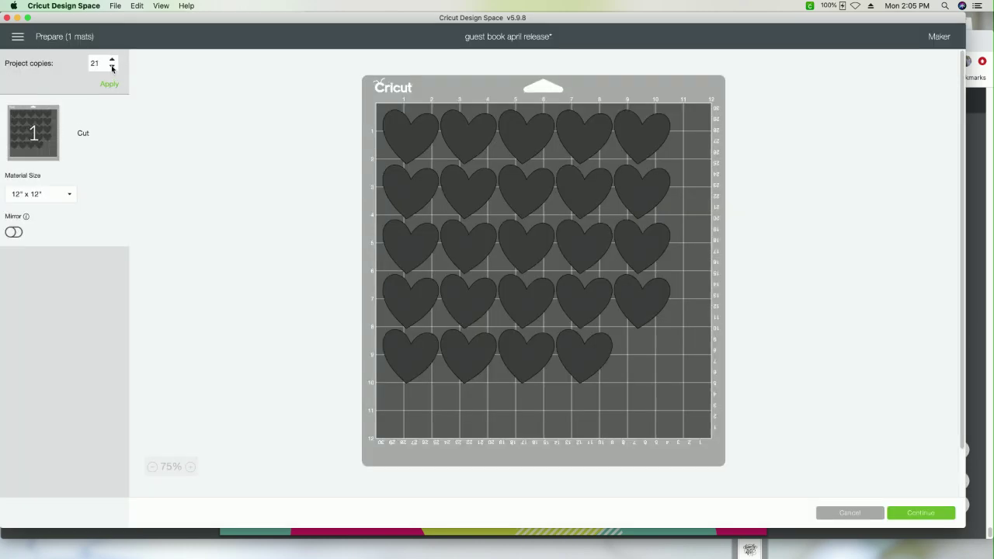
Step: Reduce the heart's project copies to 20 and set the mat's material size to 11" x 11"
left_click(109, 84)
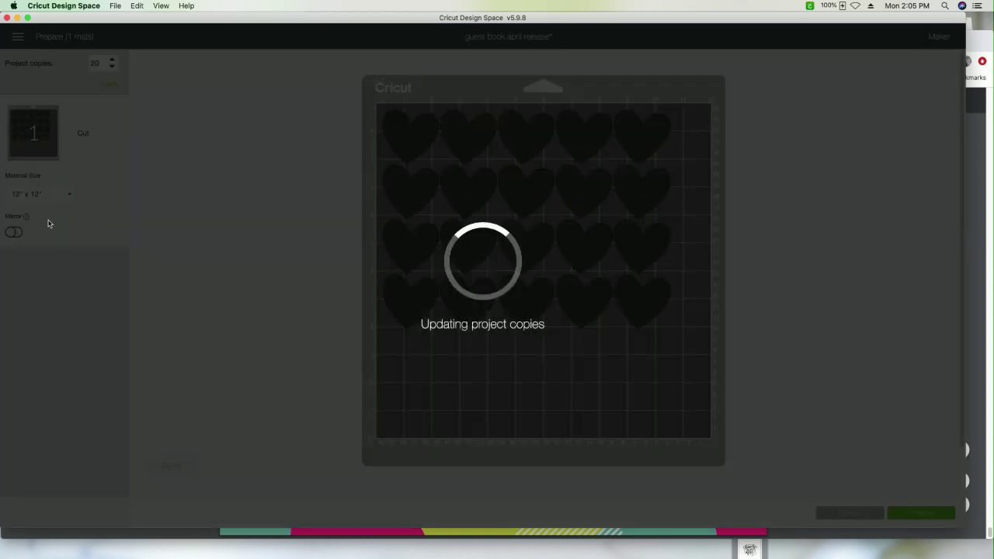
left_click(29, 197)
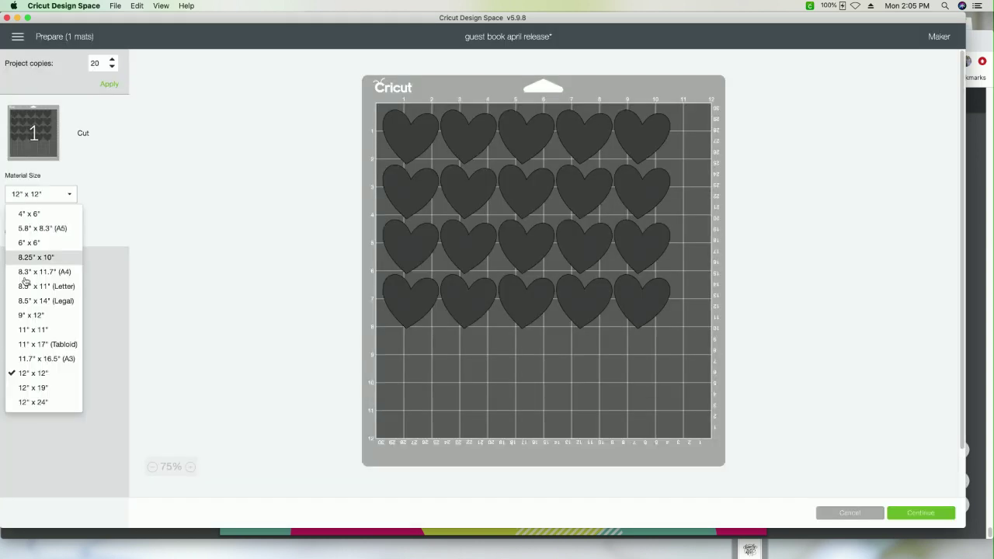
left_click(22, 331)
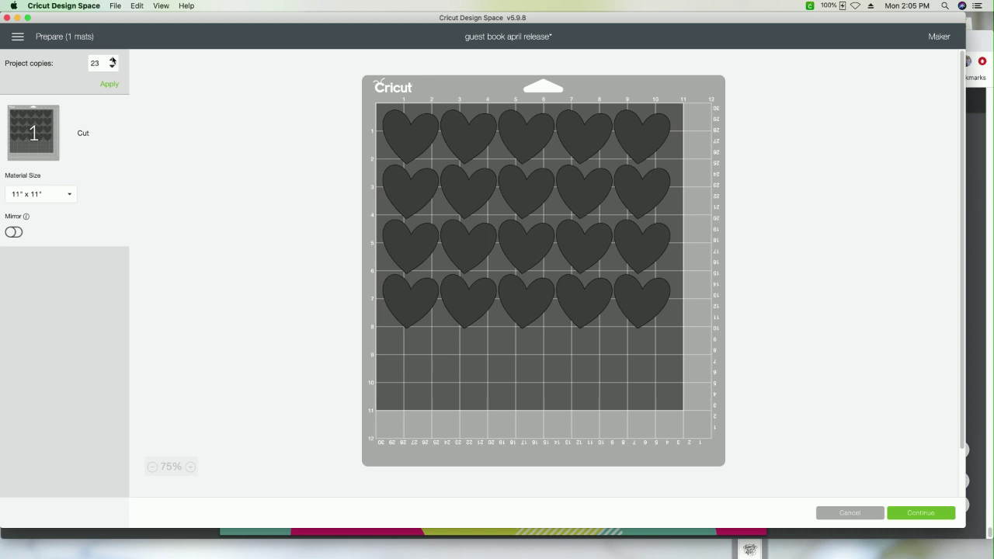
Step: Apply 25 project copies of the heart on 11" x 11" material and continue to the machine connection stage
left_click(112, 60)
left_click(107, 84)
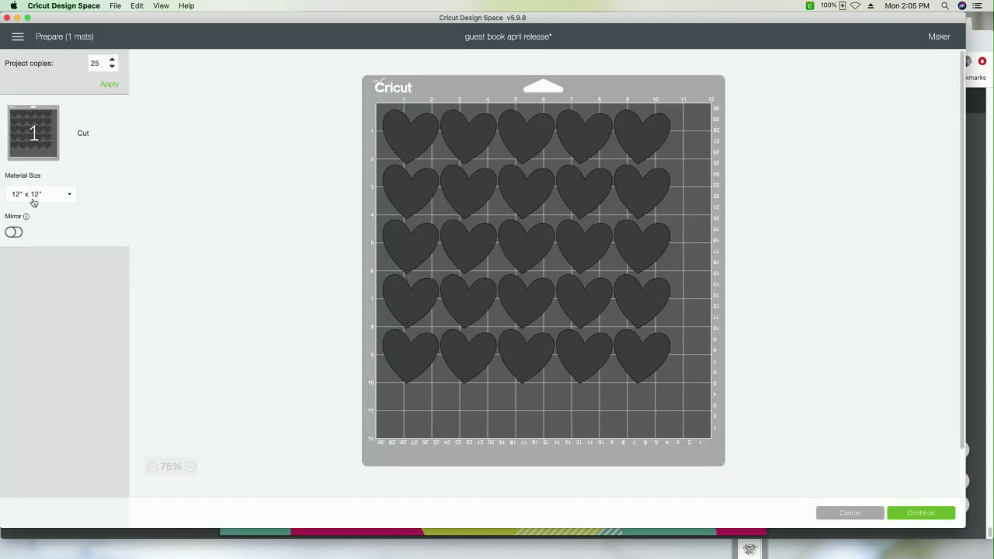
left_click(34, 198)
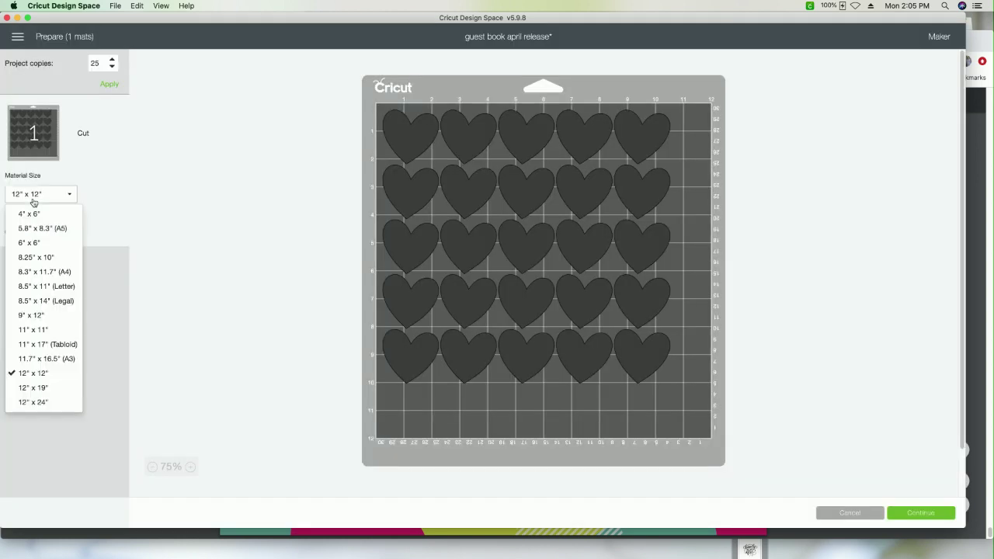
left_click(29, 334)
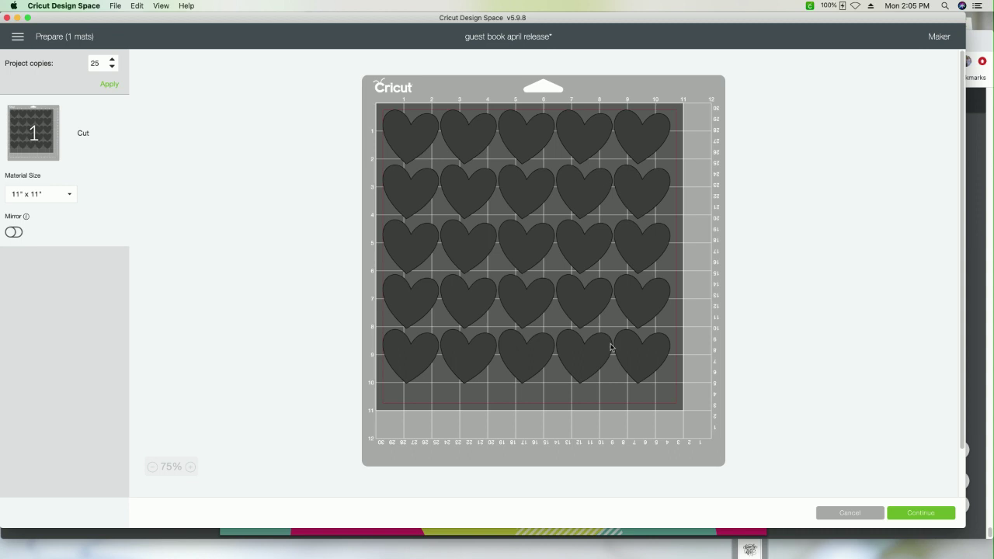
left_click(923, 518)
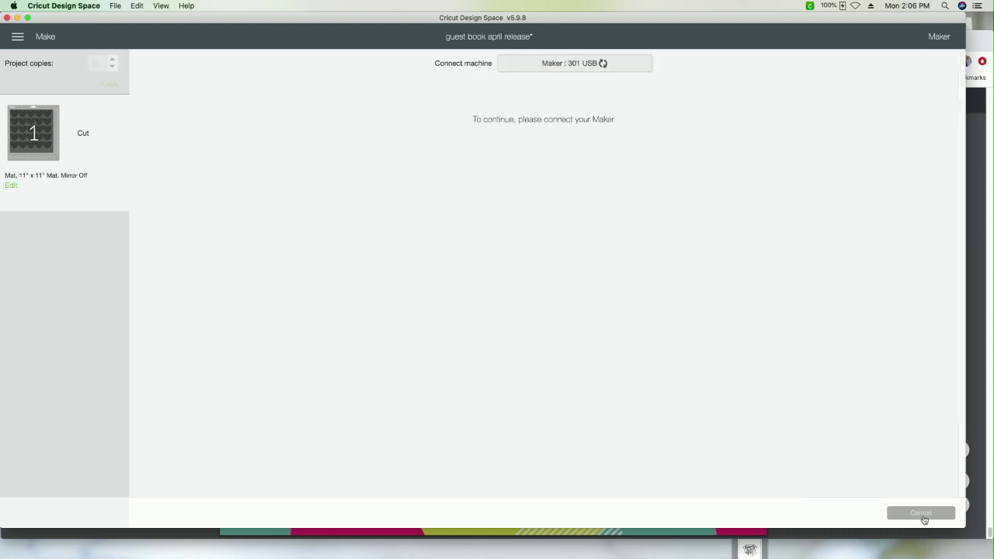